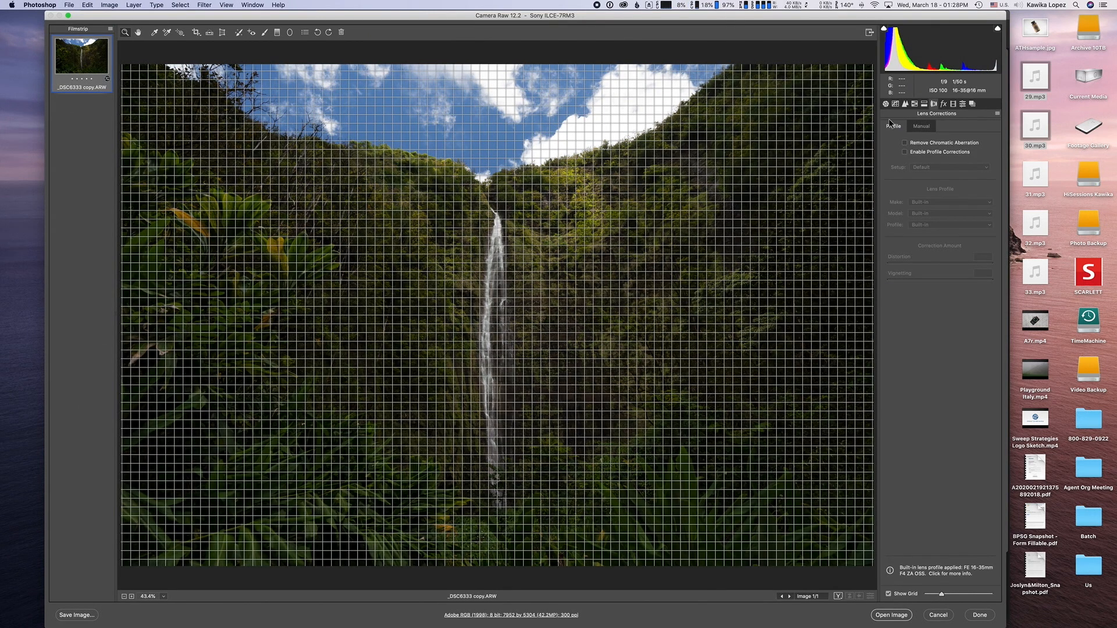
Enable chromatic aberration removal and profile corrections for the waterfall photo's lens.
click(905, 143)
click(905, 152)
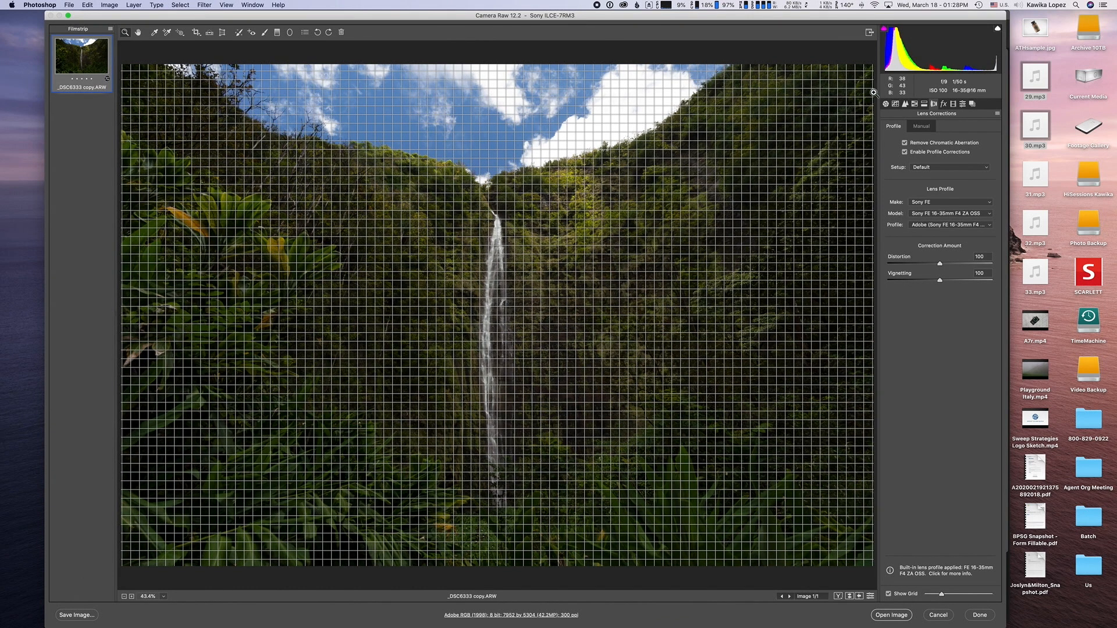
In the basic adjustments, set the exposure to +0.85 and the highlights to -36.
click(886, 104)
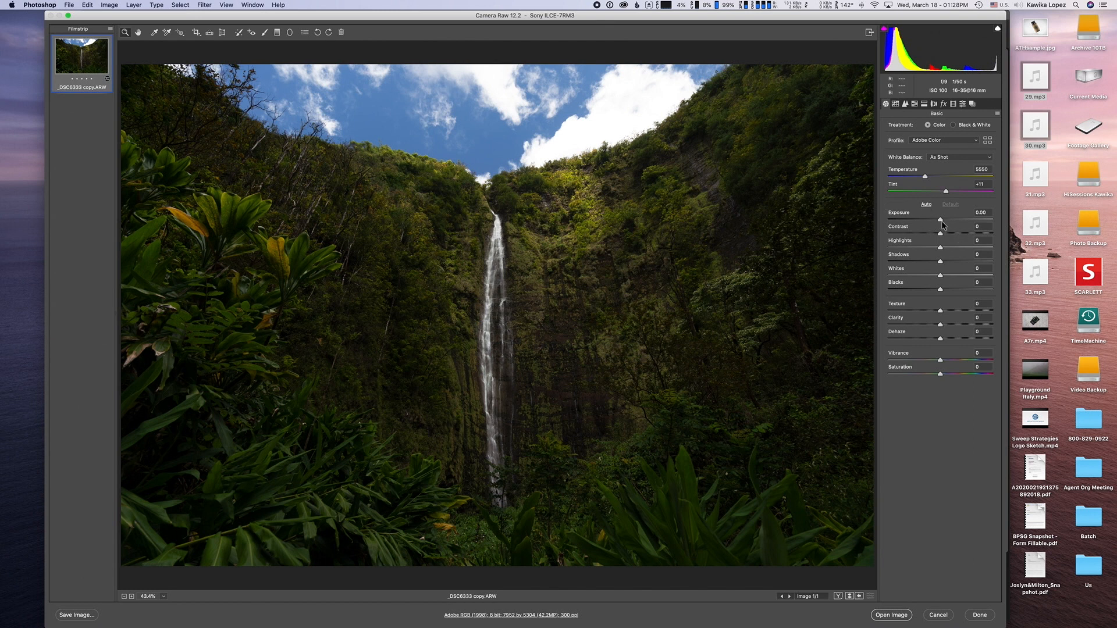
drag(941, 223, 921, 247)
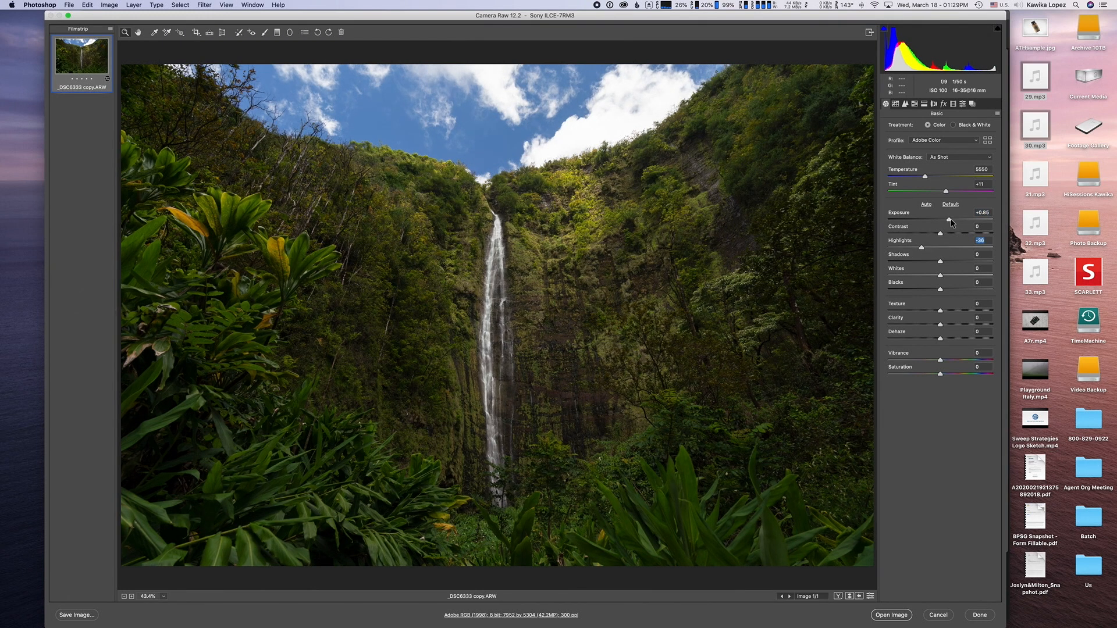
click(950, 220)
Set the photo's contrast to +20 and raise the shadows to +23.
drag(948, 264, 951, 264)
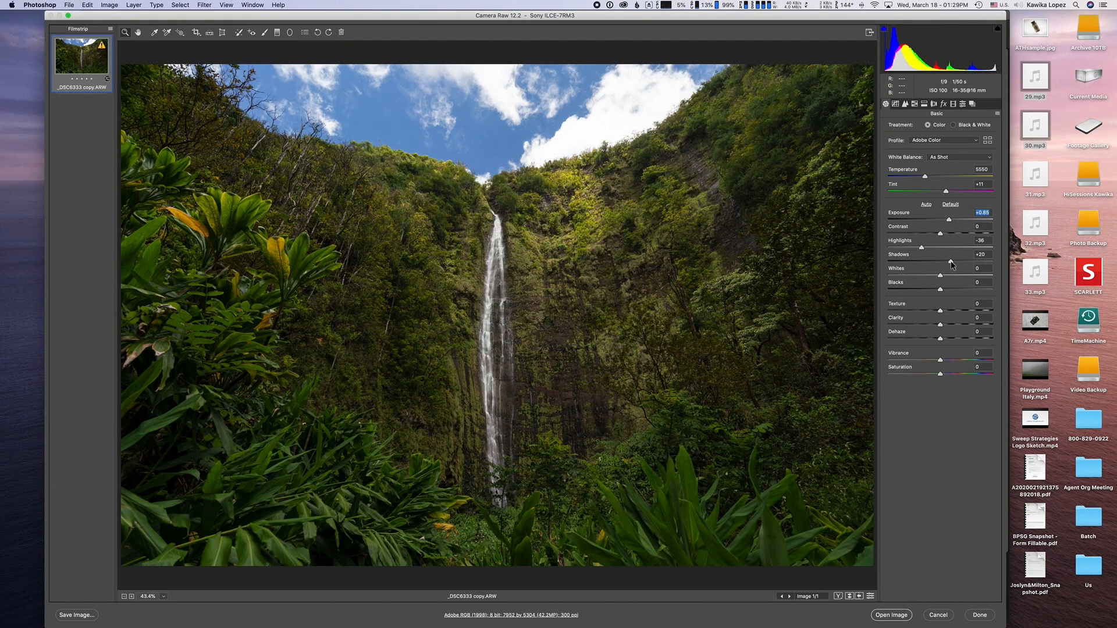
drag(952, 263, 951, 263)
drag(941, 235, 950, 234)
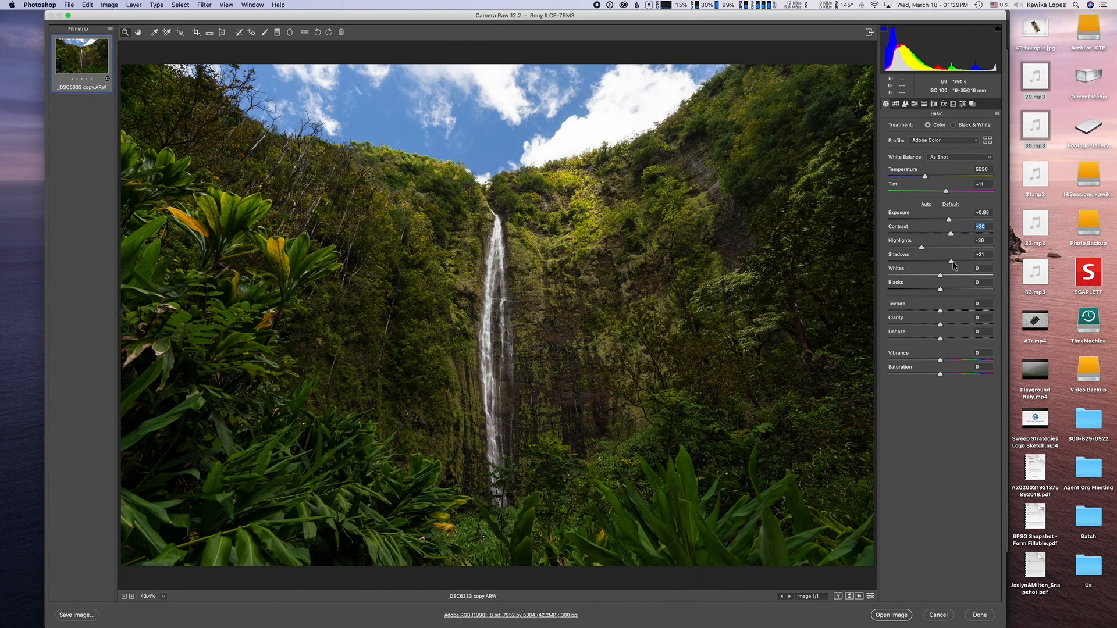
drag(952, 263, 953, 265)
Set the vibrance to +40 and lift the shadows to +30.
click(964, 360)
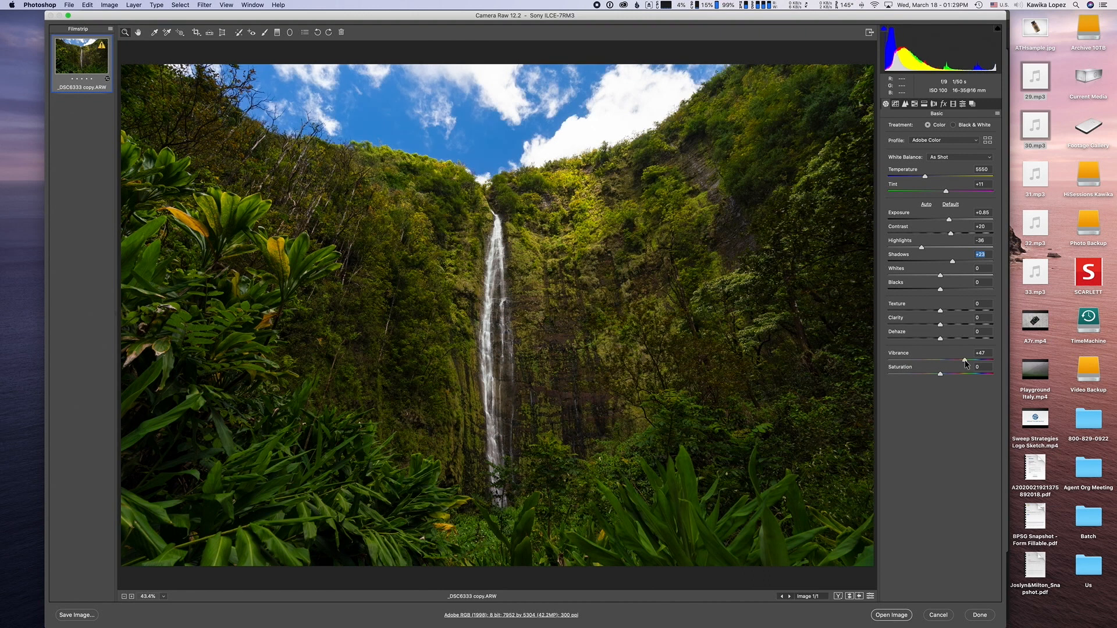
drag(964, 361, 961, 360)
drag(952, 263, 958, 264)
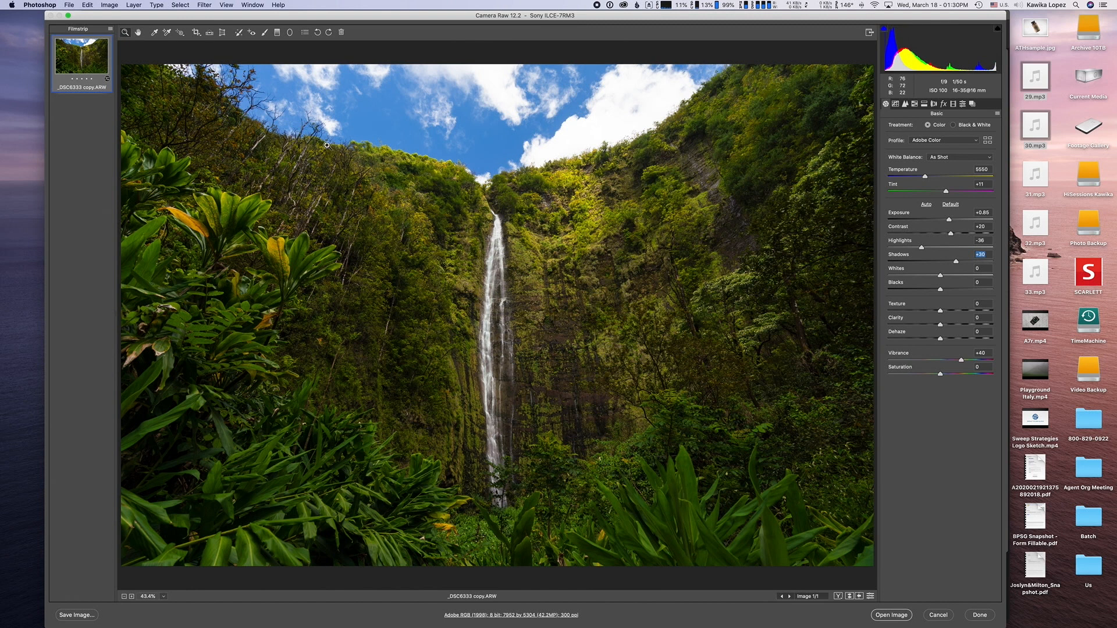
Add a graduated filter from the photo's lower-left corner up across the foliage and reset its local correction settings.
click(277, 33)
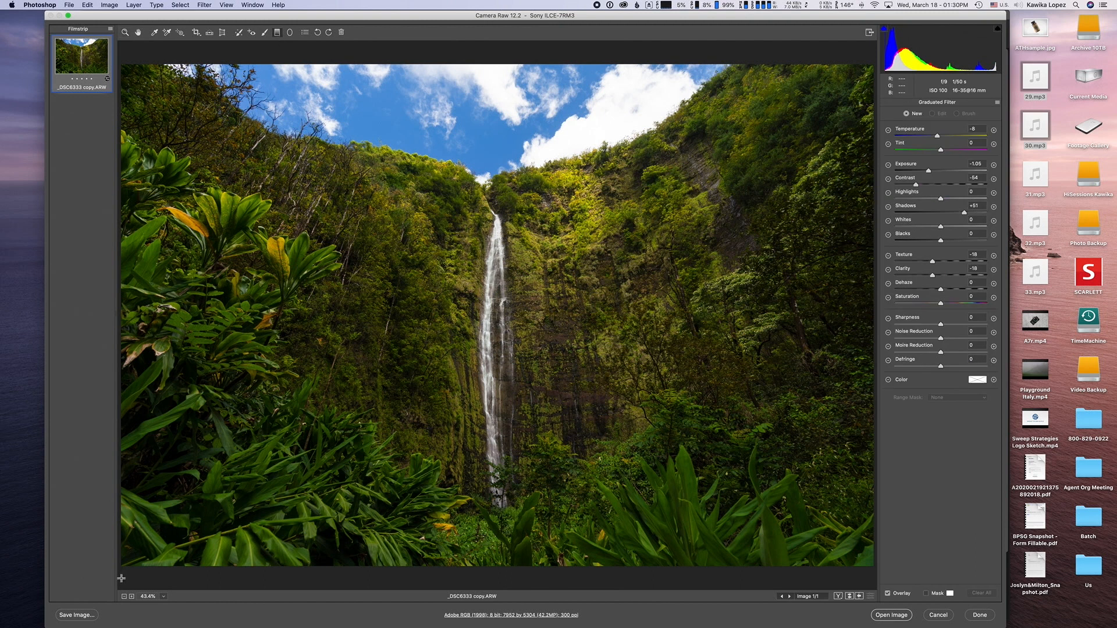
drag(120, 583, 335, 378)
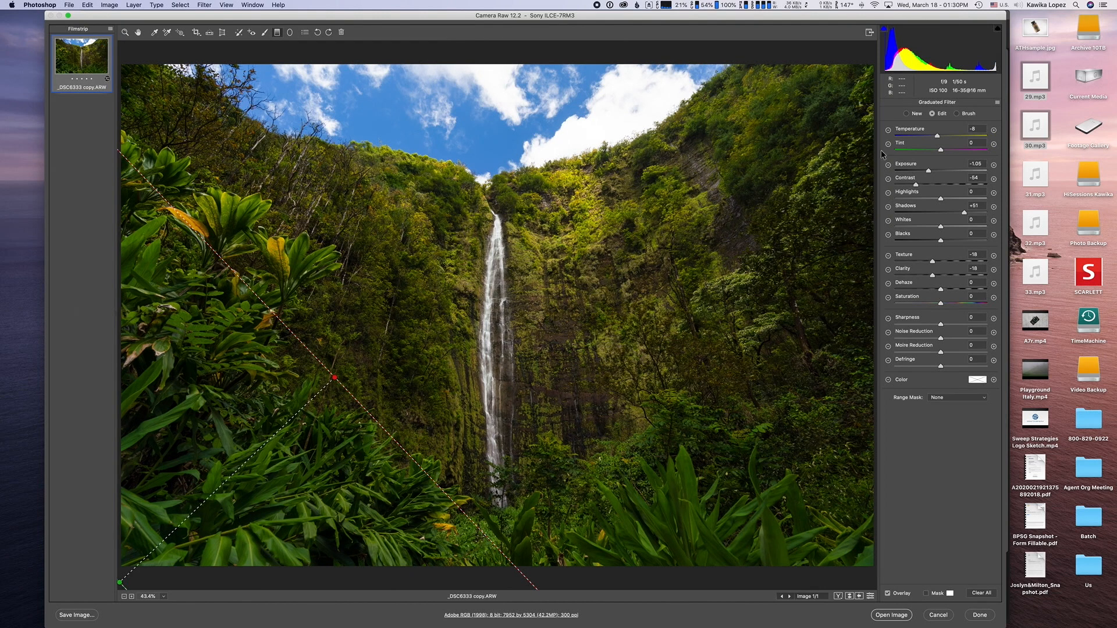
click(997, 102)
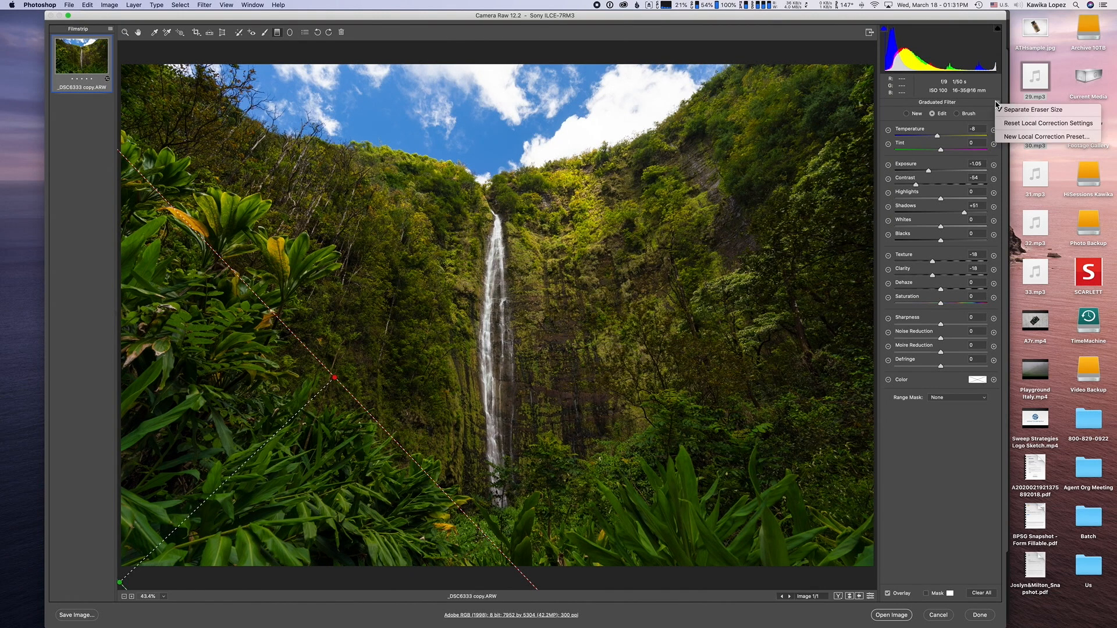
click(1013, 124)
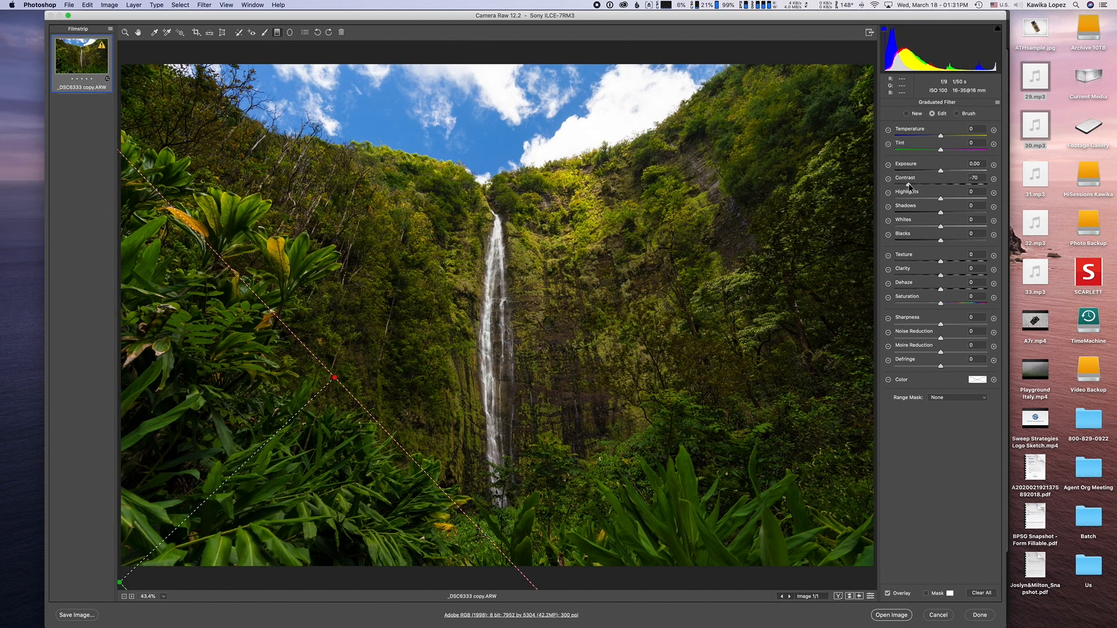
Set the graduated filter's contrast to -100, exposure to -1.50, clarity to -23 and texture to -42.
mouse_move(906, 185)
mouse_down()
mouse_move(925, 185)
mouse_move(893, 187)
mouse_up()
drag(941, 171, 928, 173)
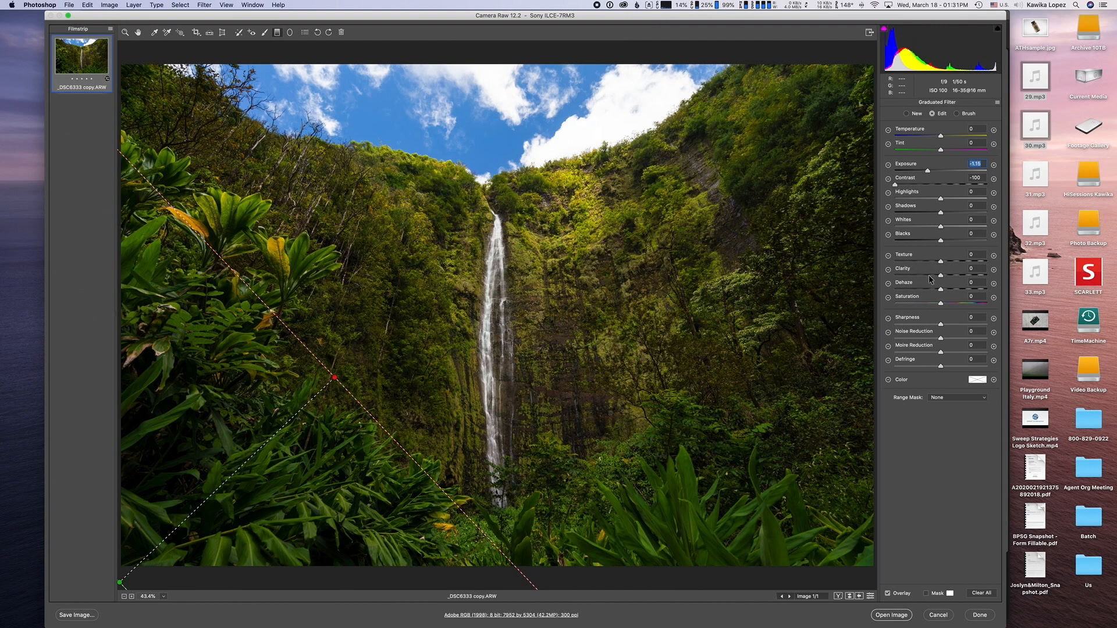
click(928, 276)
click(929, 276)
click(928, 261)
drag(925, 261, 921, 261)
drag(941, 213, 945, 213)
double_click(945, 213)
drag(929, 170, 928, 171)
click(925, 172)
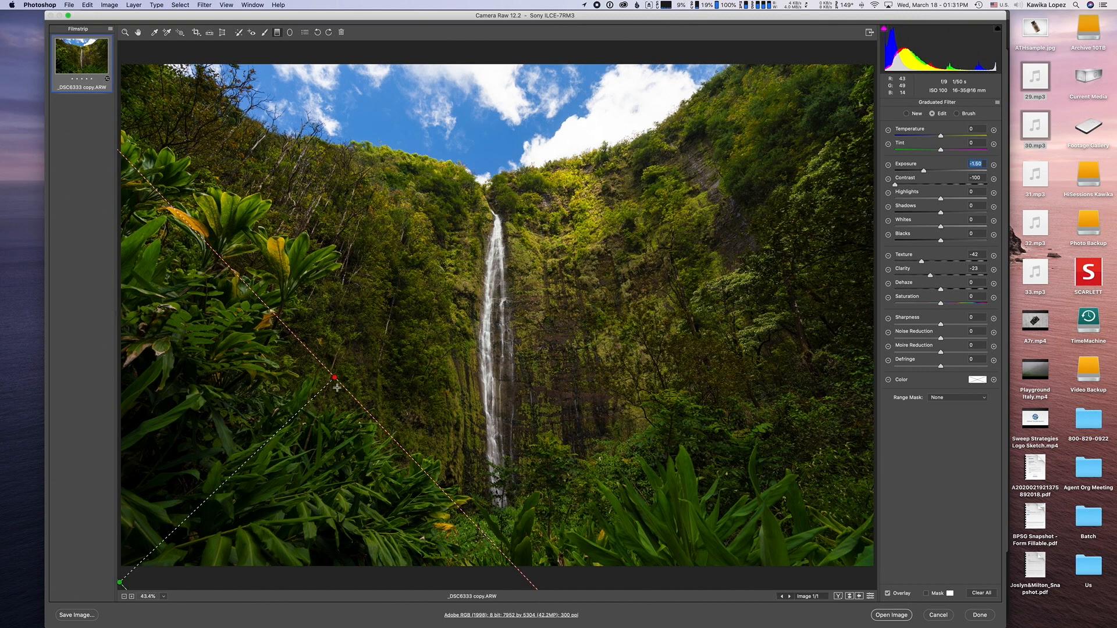
Readjust the gradient's reach over the left foliage and add a matching graduated filter from the photo's lower-right corner toward the center.
drag(334, 378, 129, 550)
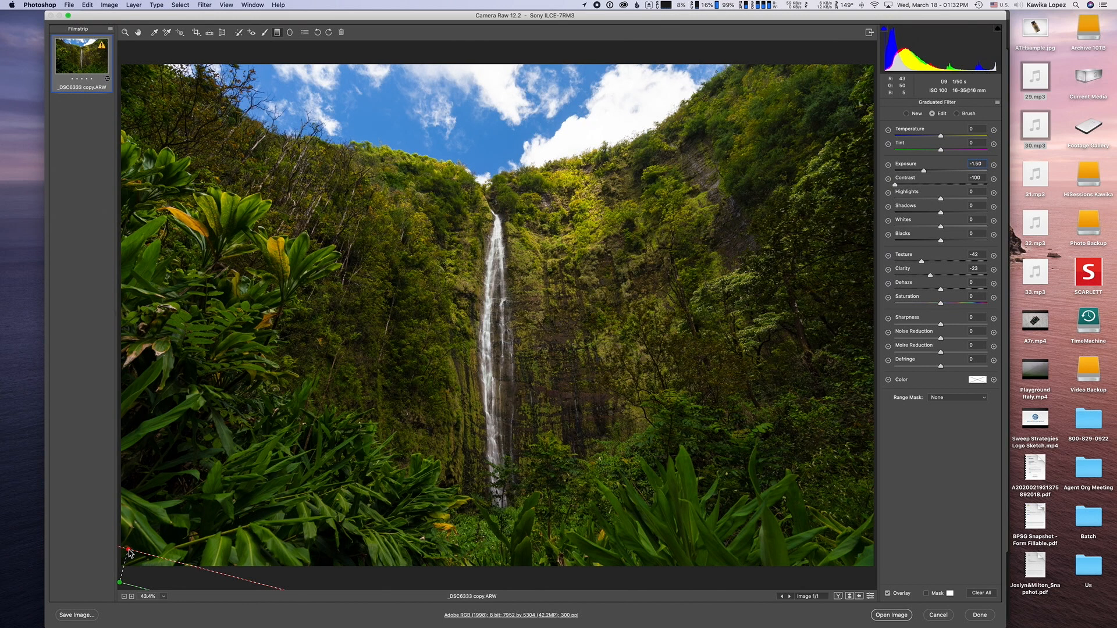
drag(129, 549, 323, 391)
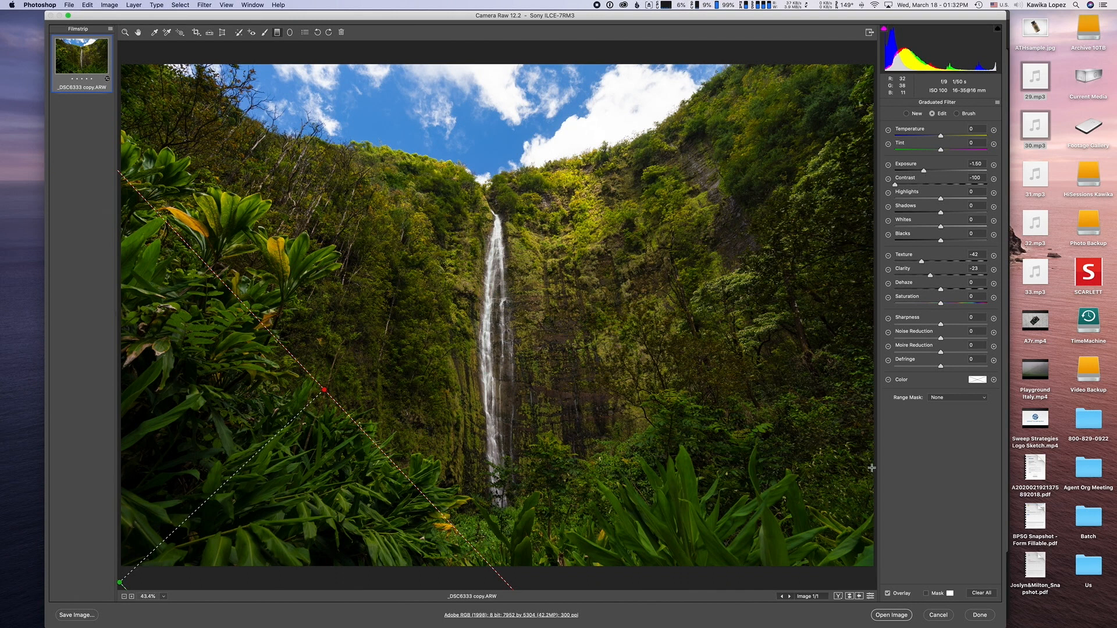
drag(873, 572, 709, 399)
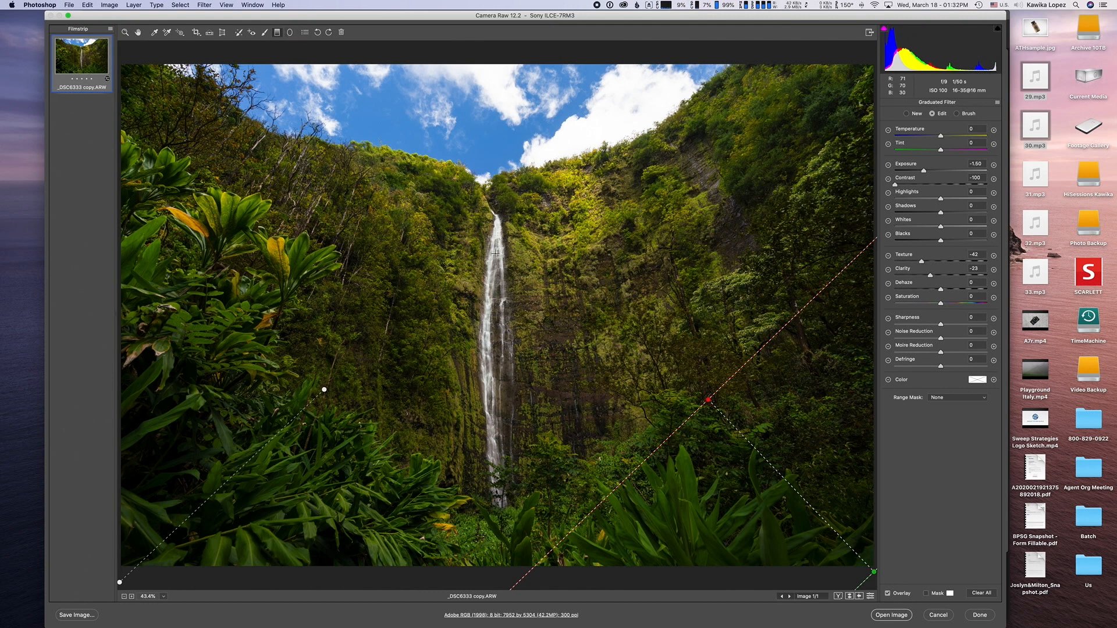
Draw a large radial filter centered on the waterfall and reset its local correction settings.
click(290, 32)
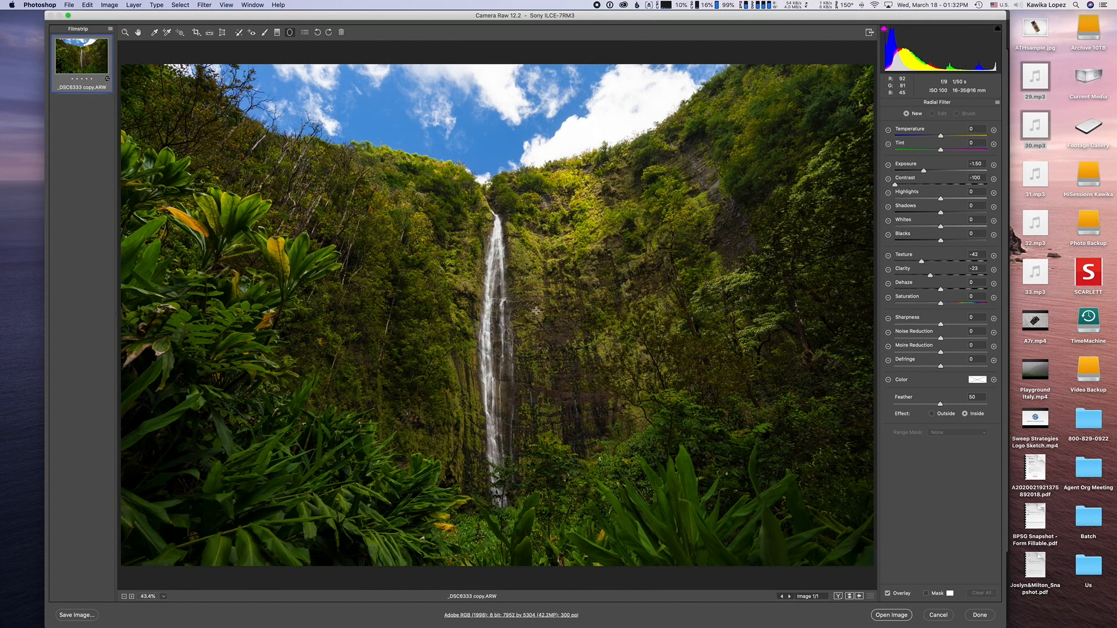
drag(487, 290, 616, 464)
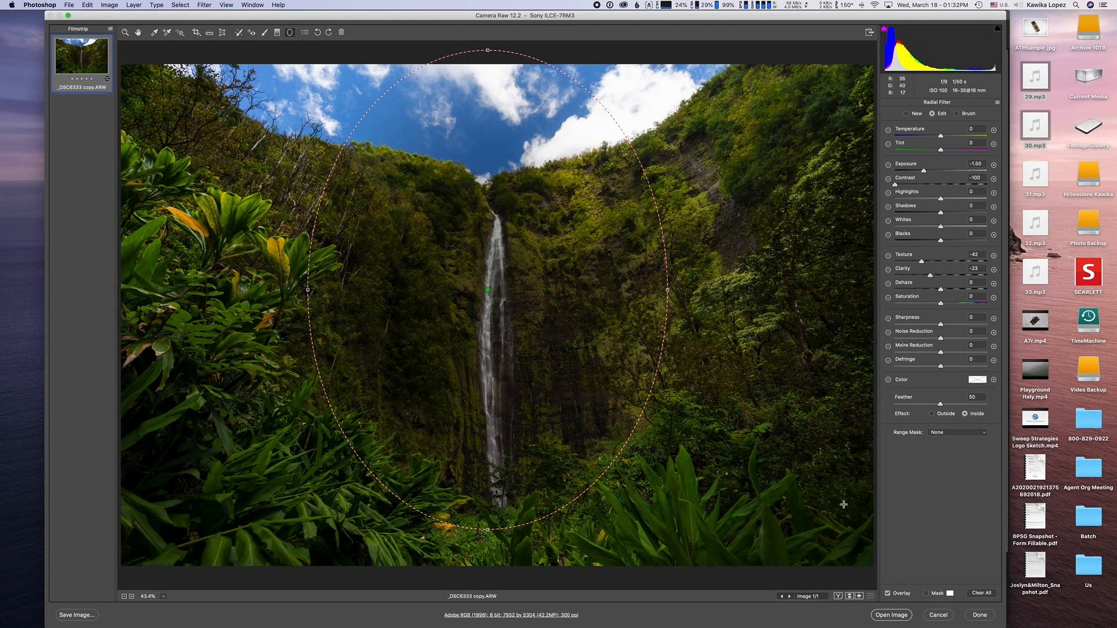
click(996, 103)
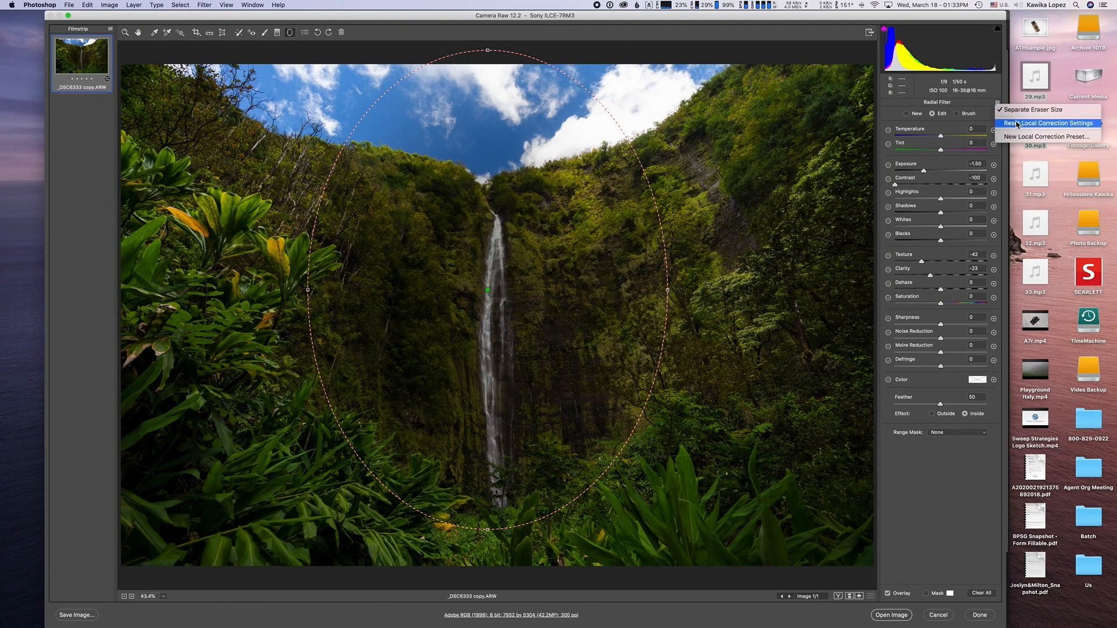
click(1017, 124)
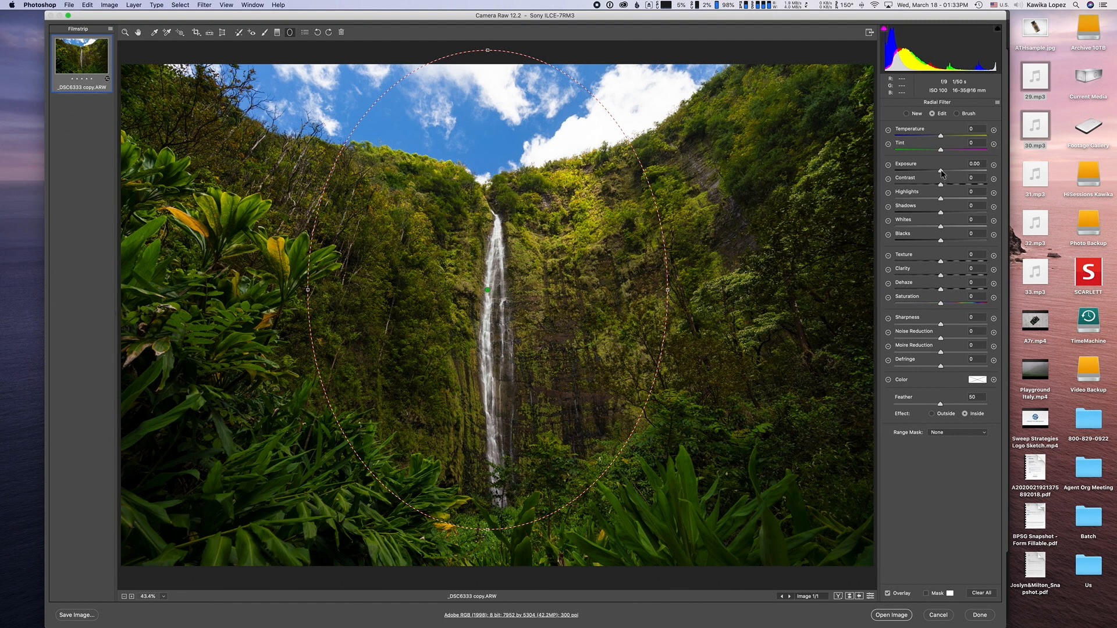
Set the radial filter's exposure to +0.40 and highlights to -4, and raise its shadows slightly.
drag(941, 174, 946, 173)
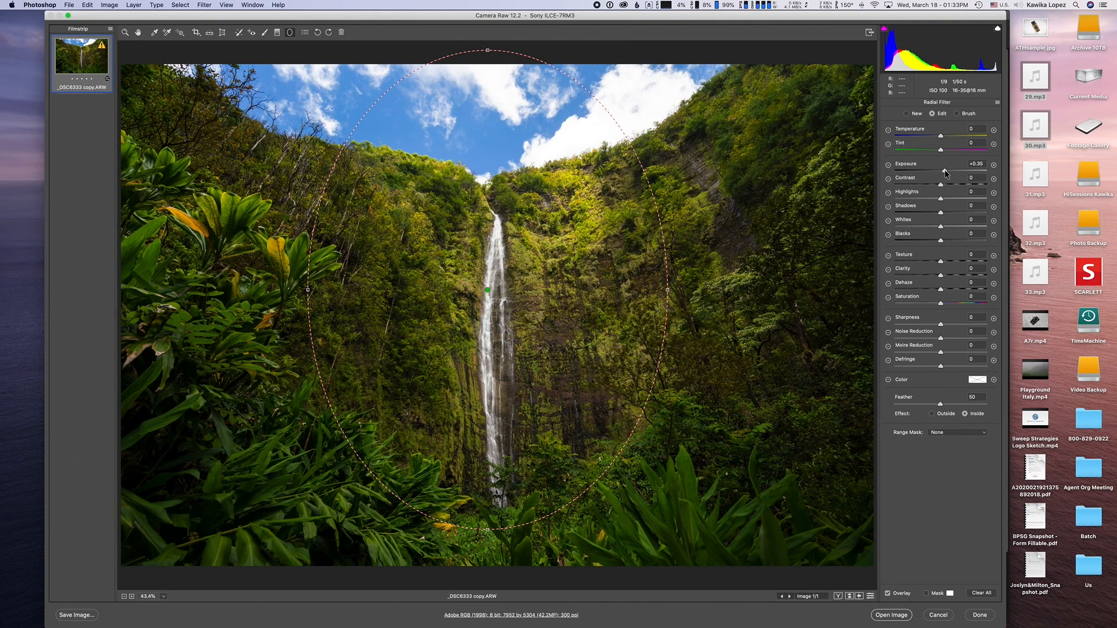
drag(945, 173, 945, 173)
drag(941, 200, 938, 199)
drag(938, 197, 939, 198)
drag(940, 213, 944, 216)
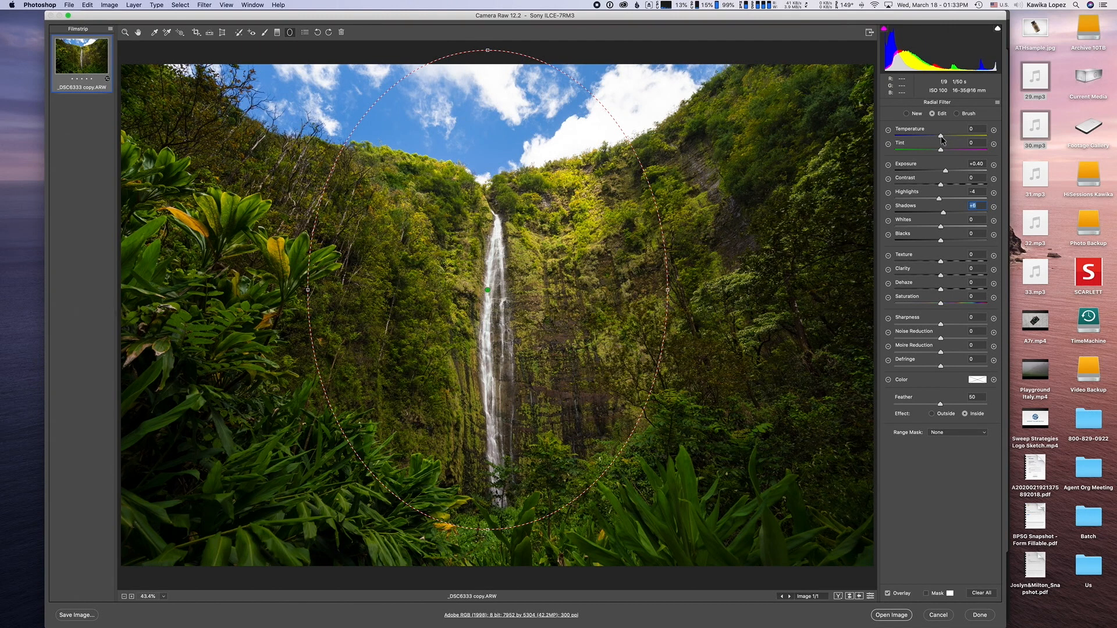
Warm the radial filter's temperature slightly and set its texture to +21, shadows to +14 and saturation to +8.
drag(941, 136, 943, 136)
click(942, 136)
click(951, 262)
drag(952, 264, 951, 265)
click(951, 263)
drag(946, 215, 949, 217)
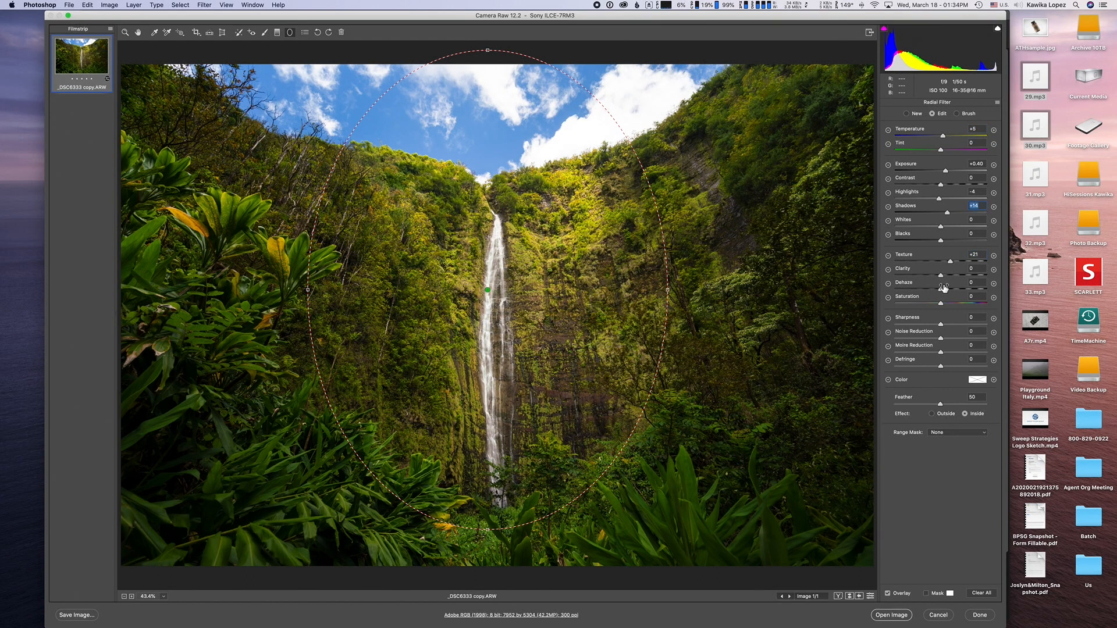
drag(942, 306, 945, 306)
drag(944, 305, 944, 305)
Reuse the lower-left graduated filter's settings for a new gradient from the photo's upper-left corner, with exposure set to -0.30.
click(277, 34)
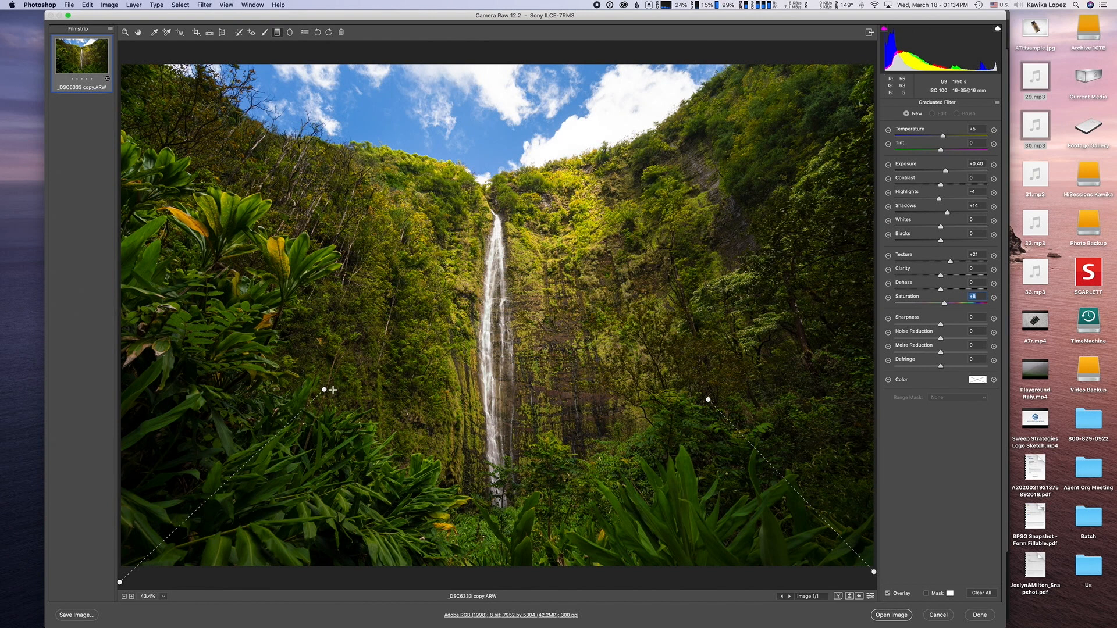
mouse_move(326, 392)
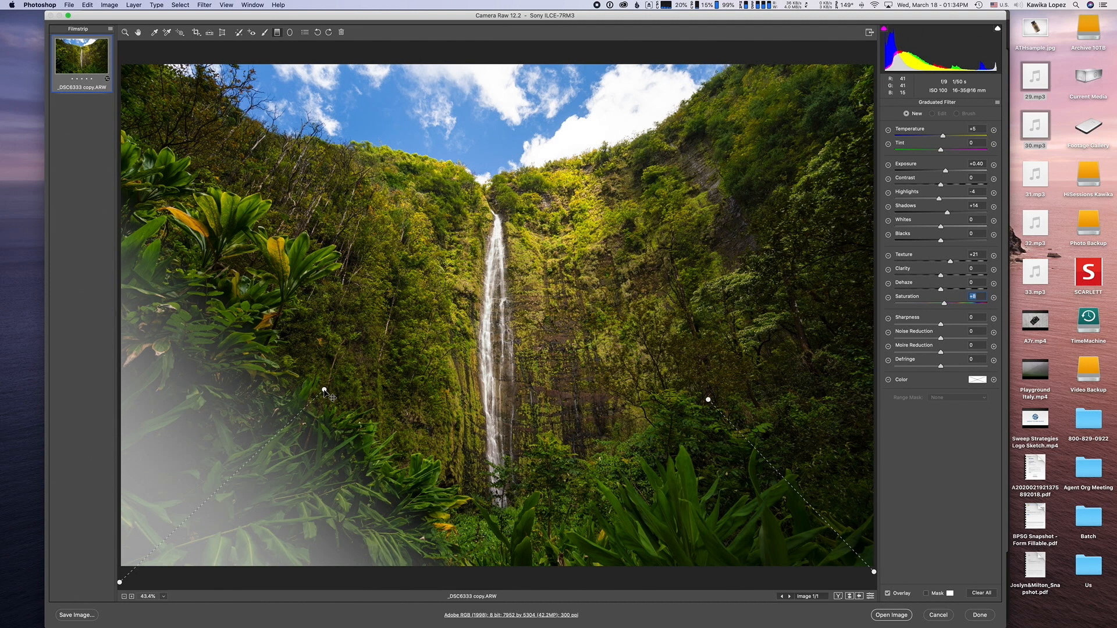
click(324, 390)
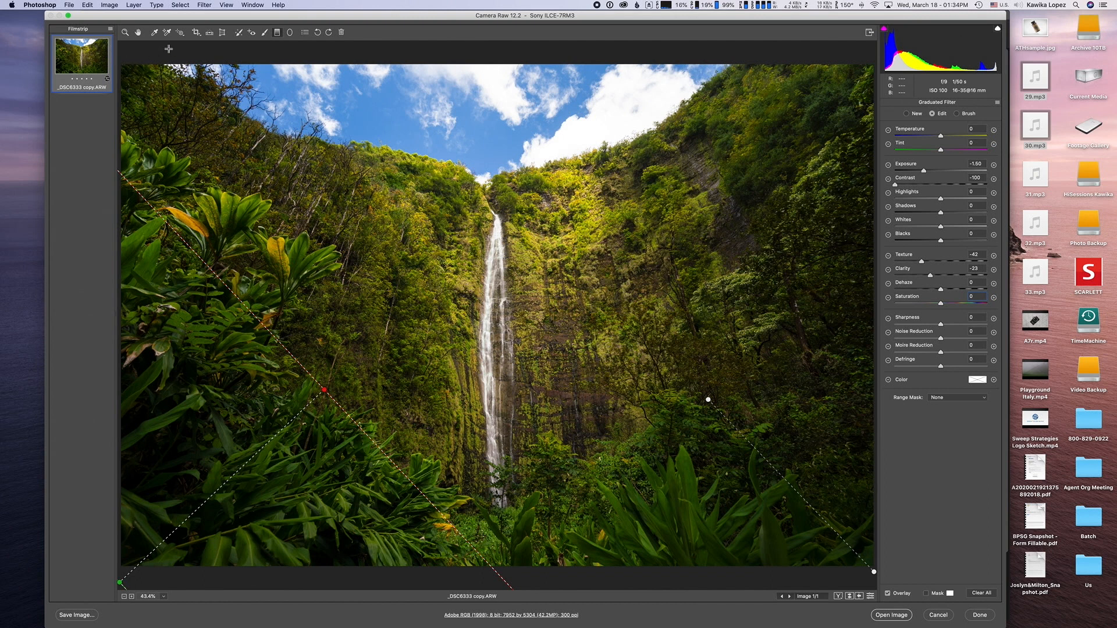
drag(149, 51, 249, 192)
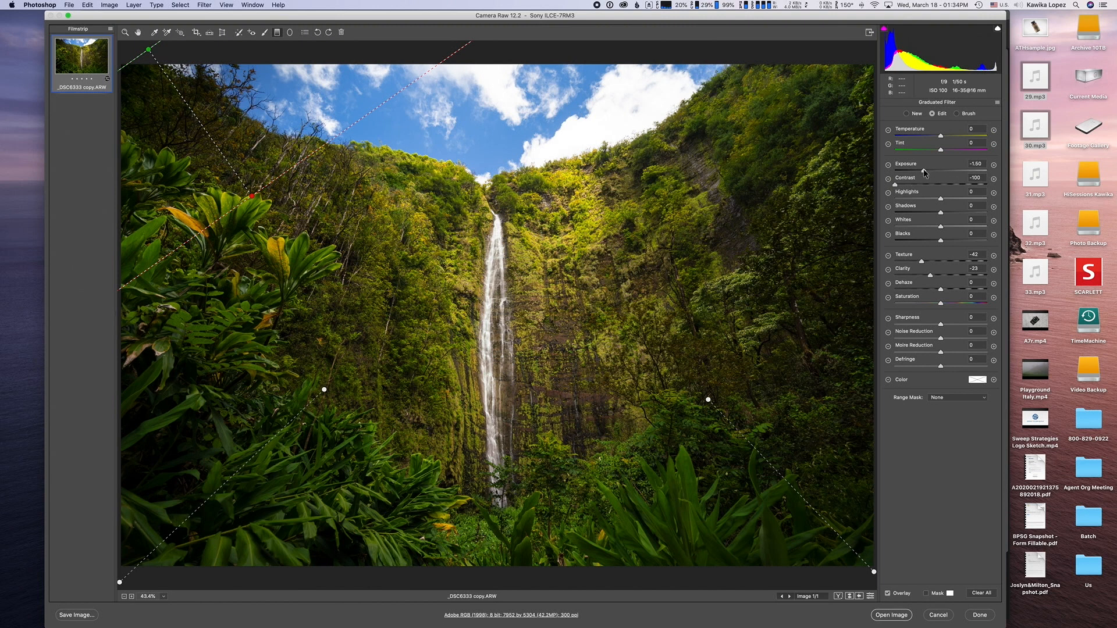
drag(925, 173, 940, 173)
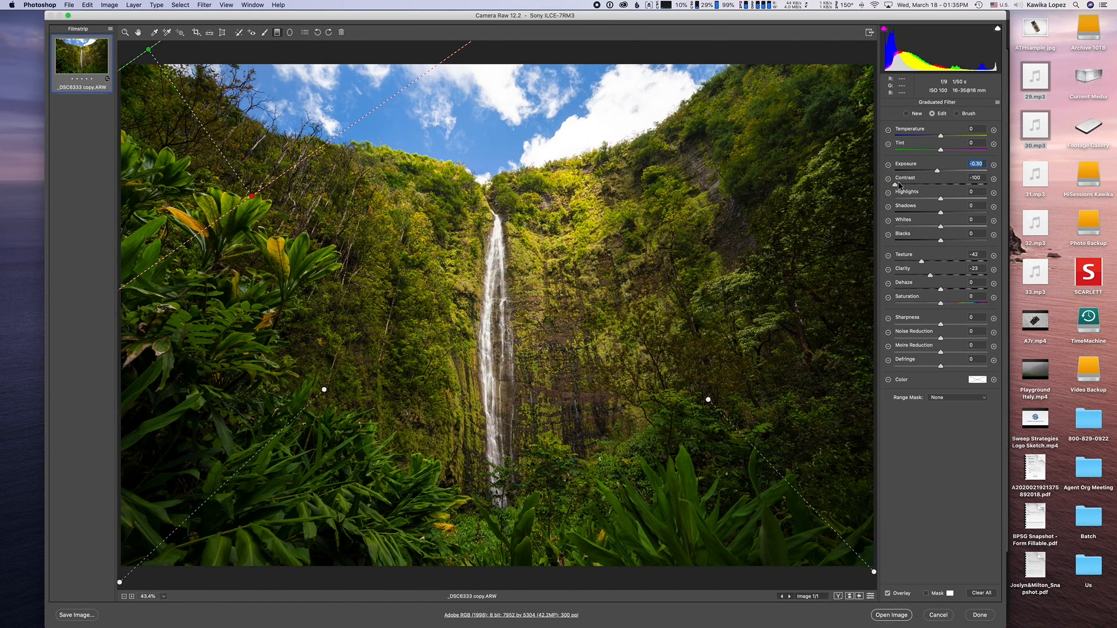
mouse_move(895, 185)
mouse_down()
mouse_move(938, 187)
mouse_move(882, 194)
mouse_up()
drag(939, 173, 937, 173)
Add a graduated filter from the photo's upper-right corner toward the center and open the developed image in Photoshop.
mouse_move(874, 59)
mouse_down()
mouse_move(716, 211)
mouse_move(678, 221)
mouse_up()
drag(696, 207, 704, 201)
click(891, 615)
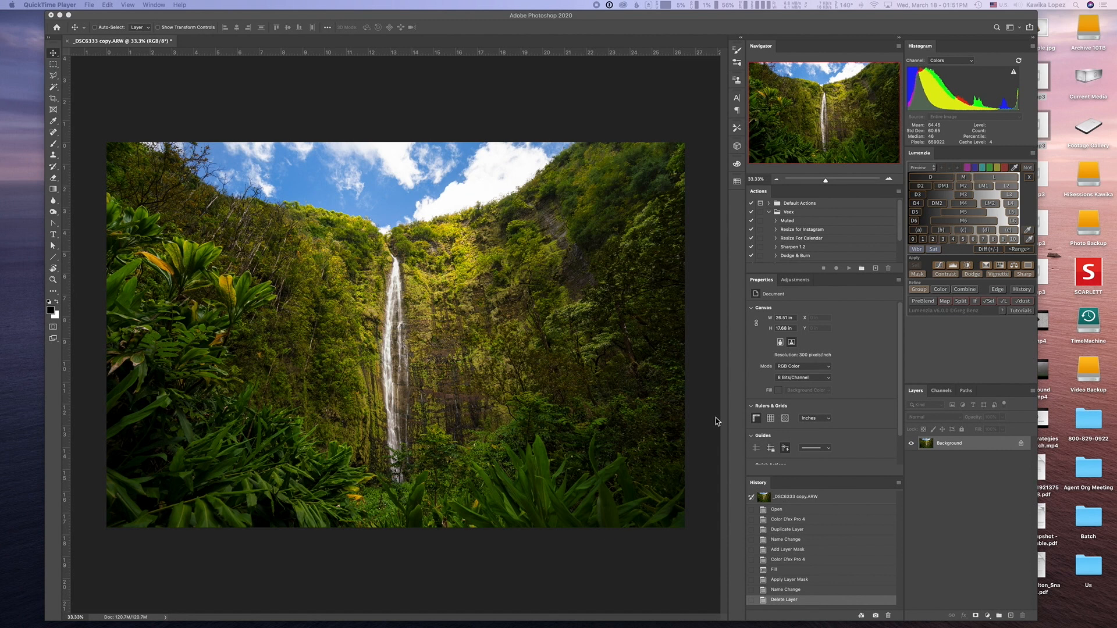
Launch the Nik Collection's Color Efex Pro 4 on the photo and apply the Favorite recipe, replacing the currently applied filters.
click(605, 25)
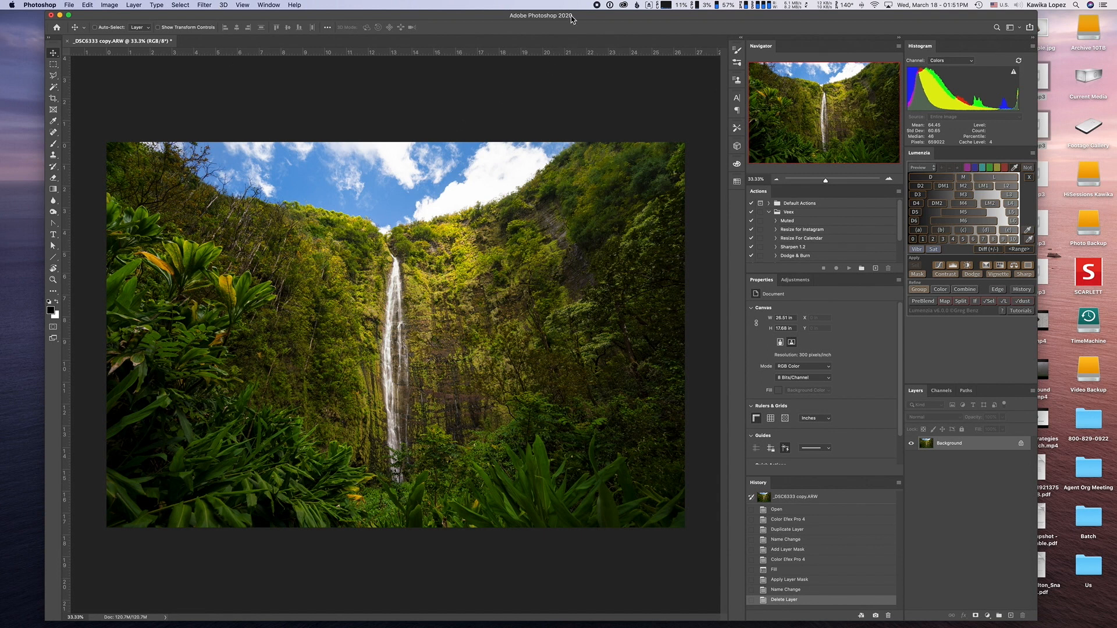
drag(573, 17, 560, 17)
click(210, 5)
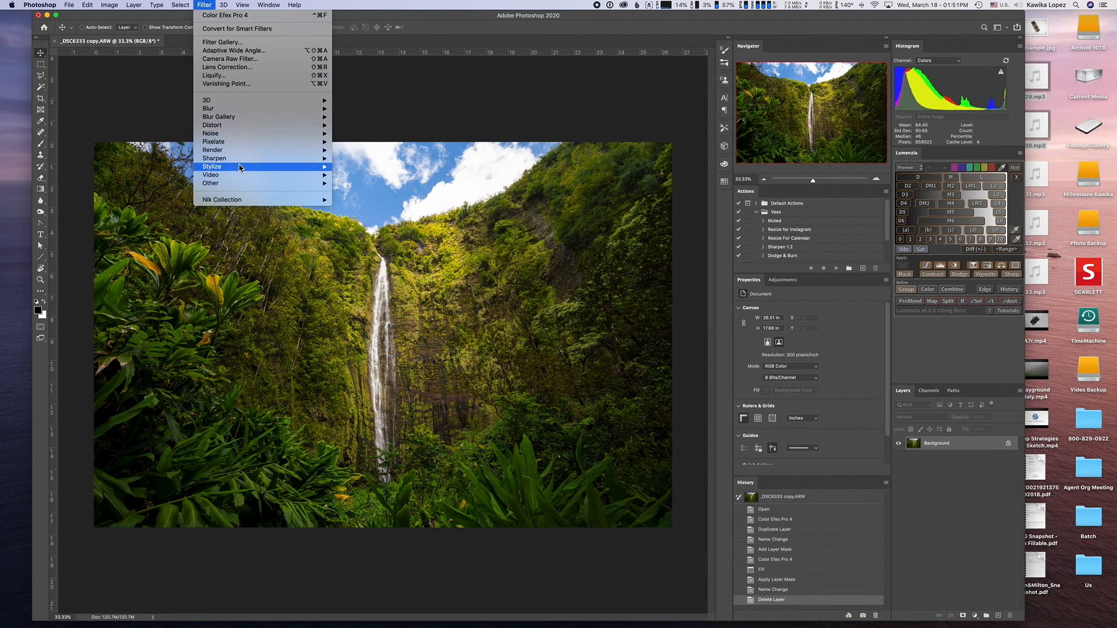
mouse_move(263, 200)
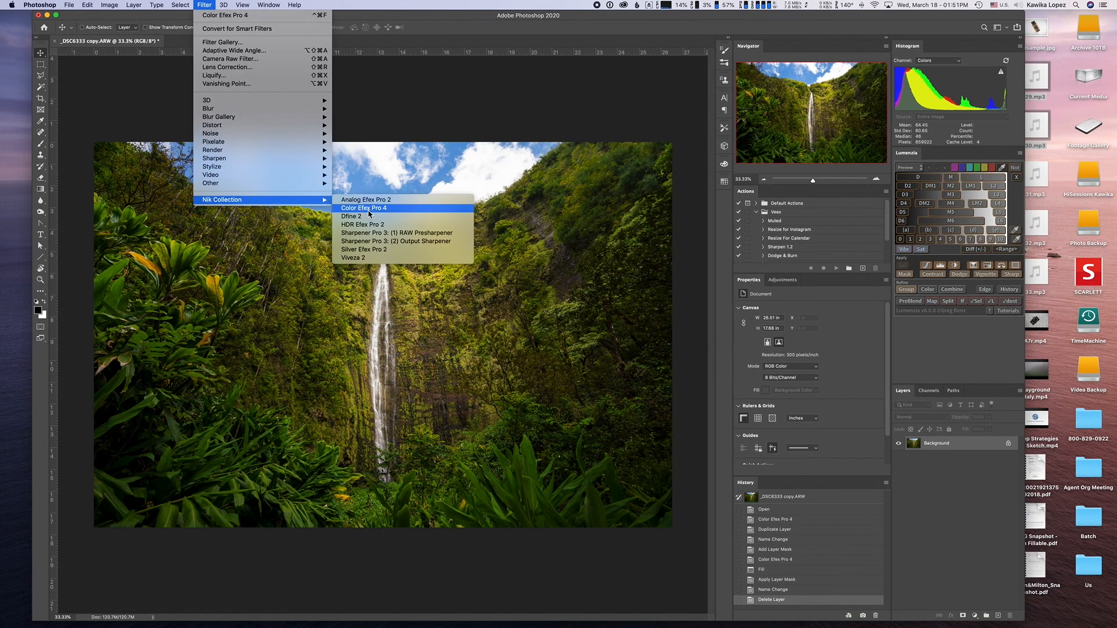
click(376, 208)
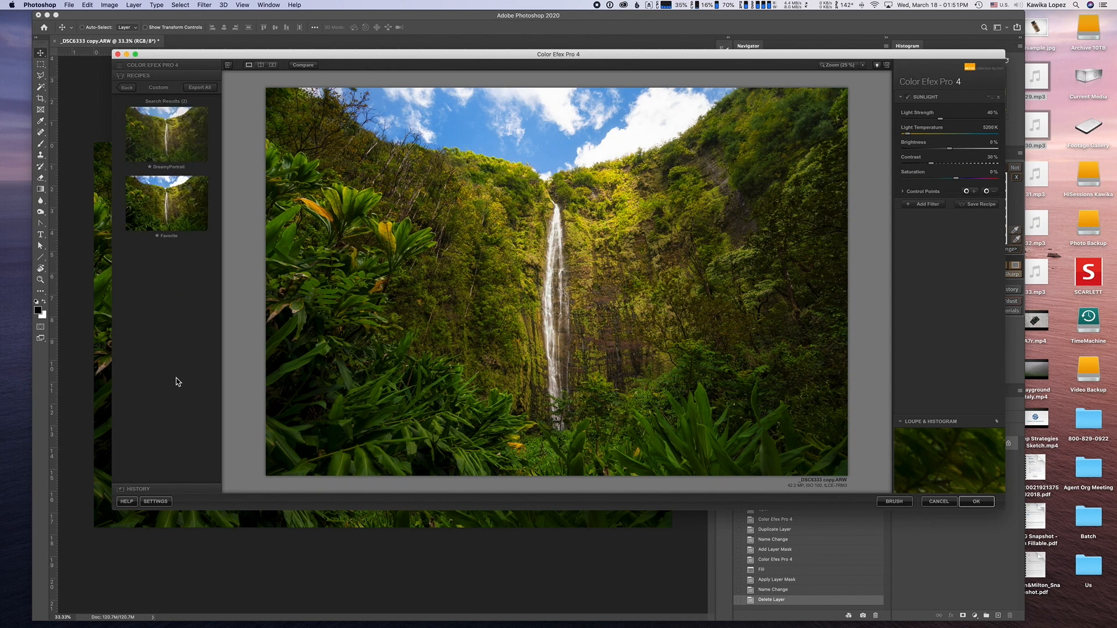
click(176, 213)
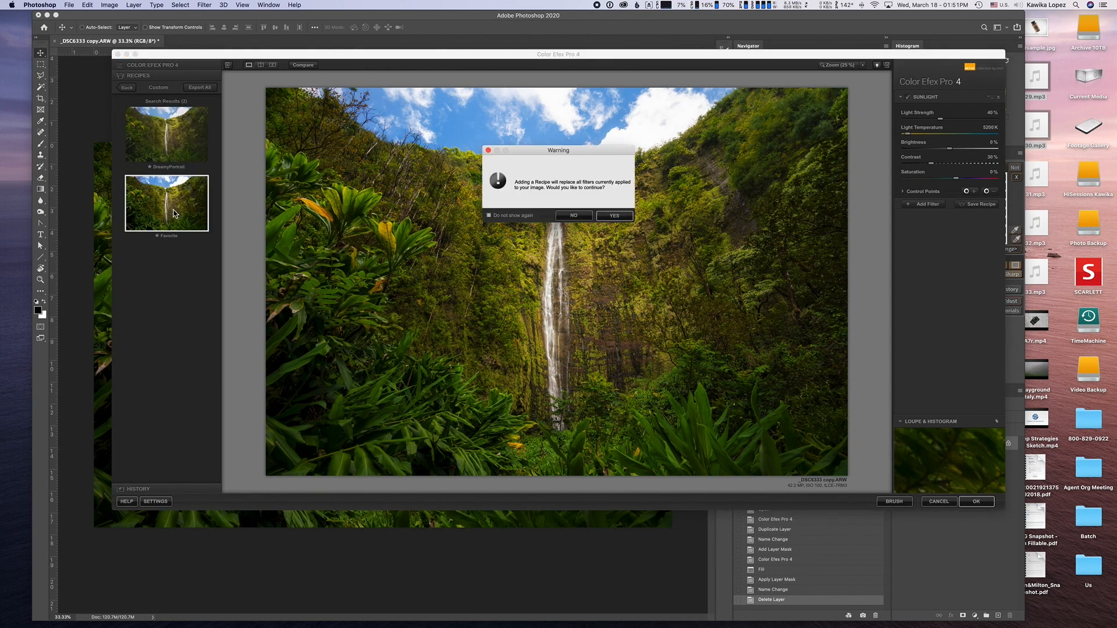
click(617, 217)
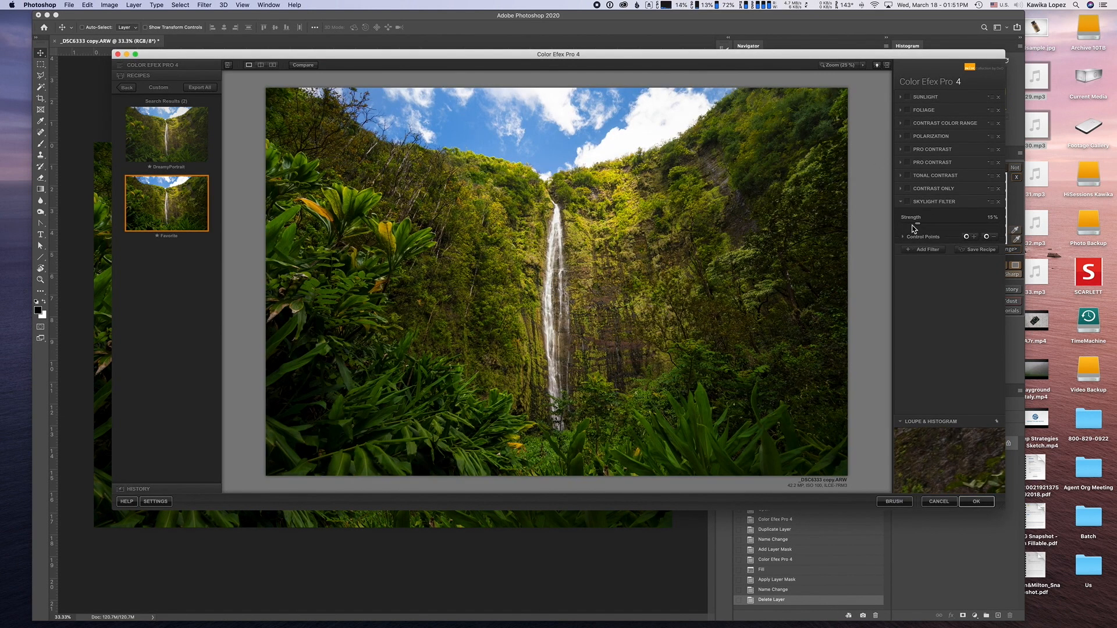
Enlarge the filter window for a bigger preview and enable the Sunlight filter on the photo.
drag(850, 56, 794, 54)
drag(953, 504, 958, 548)
drag(678, 57, 713, 57)
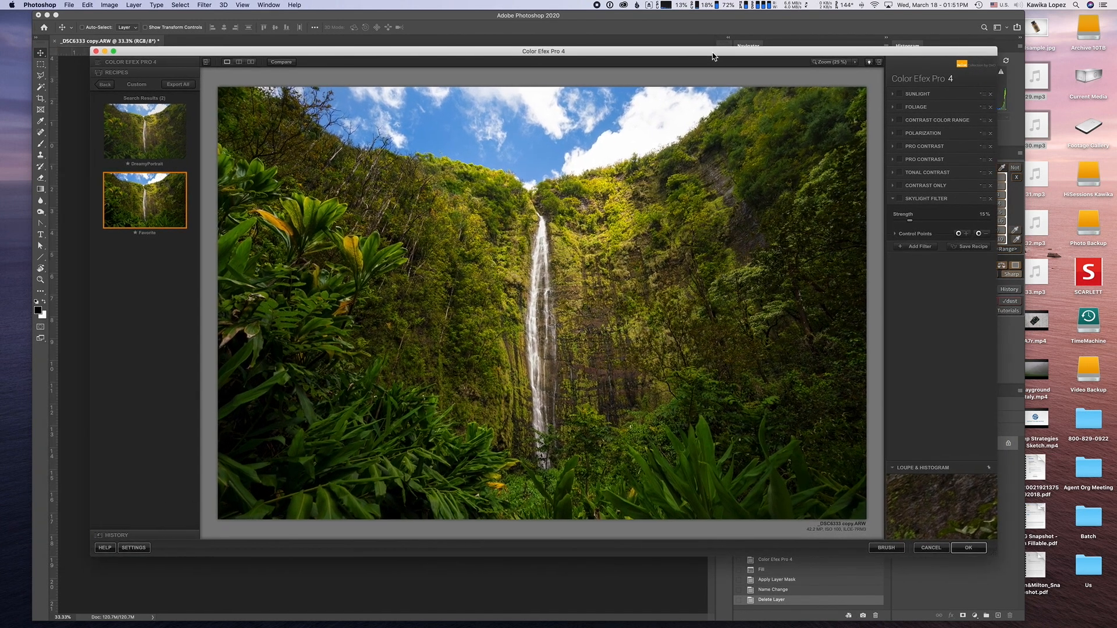
click(951, 96)
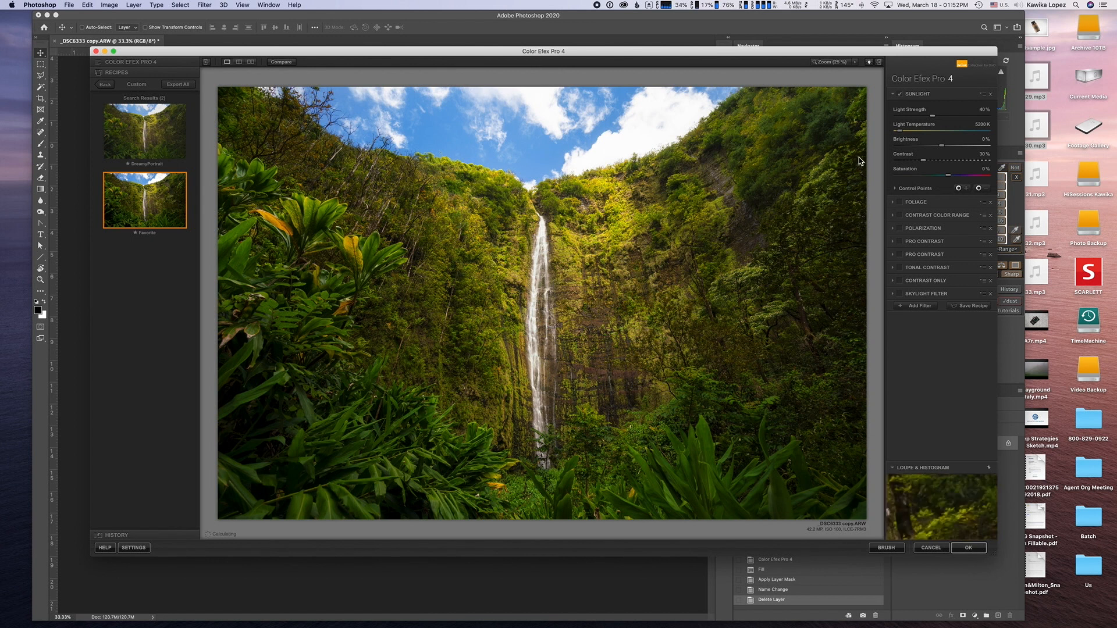
click(900, 94)
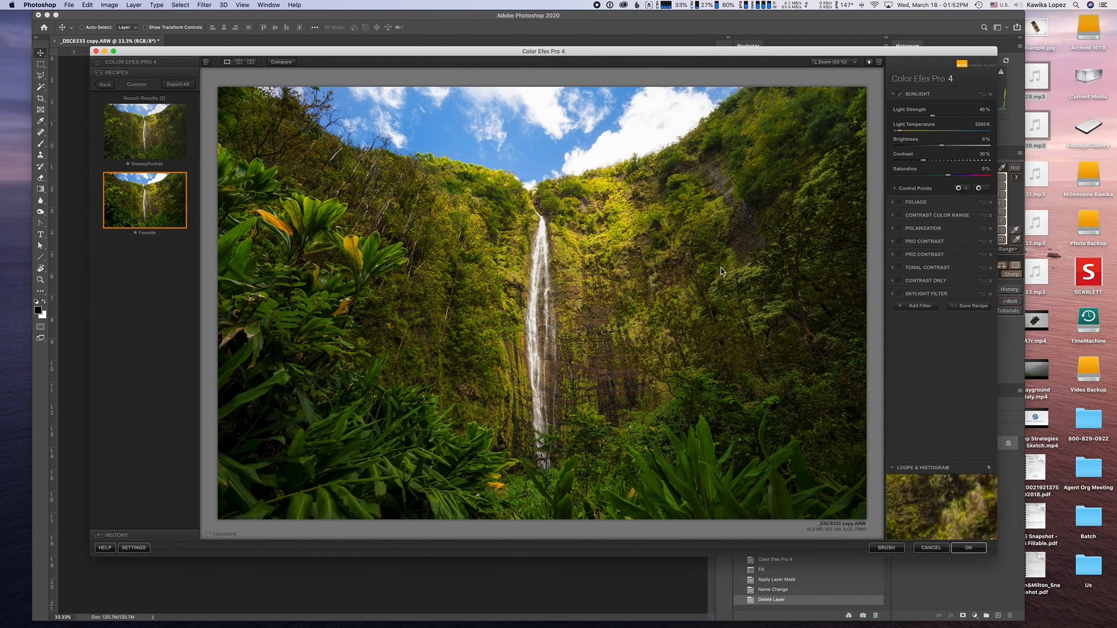
Try the Foliage filter's third method, switch to the second one, and enable the filter.
click(939, 201)
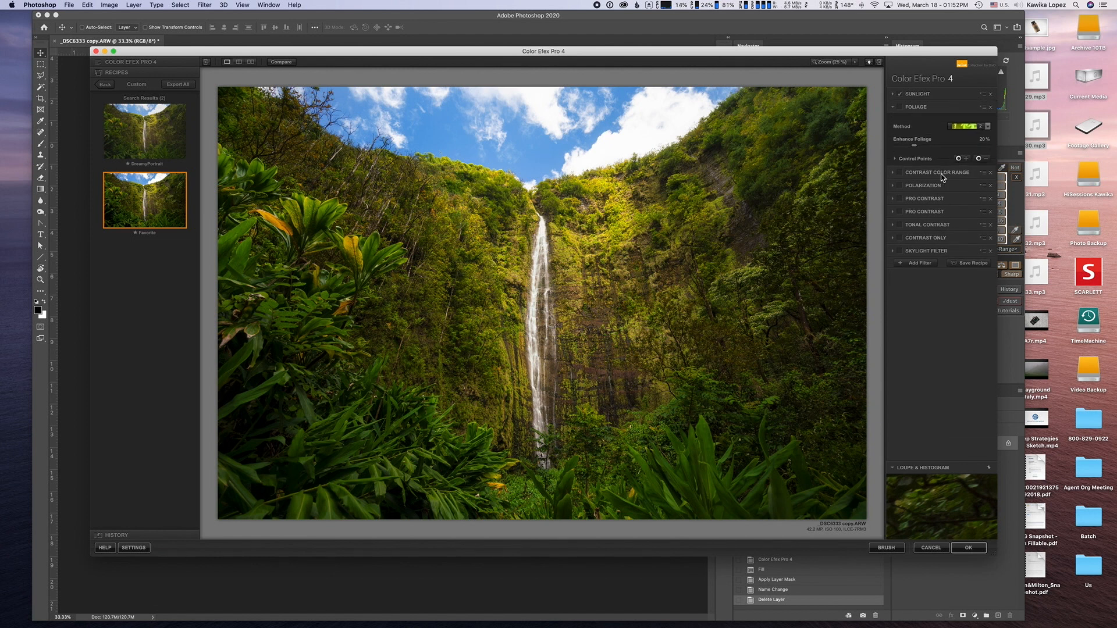
click(983, 127)
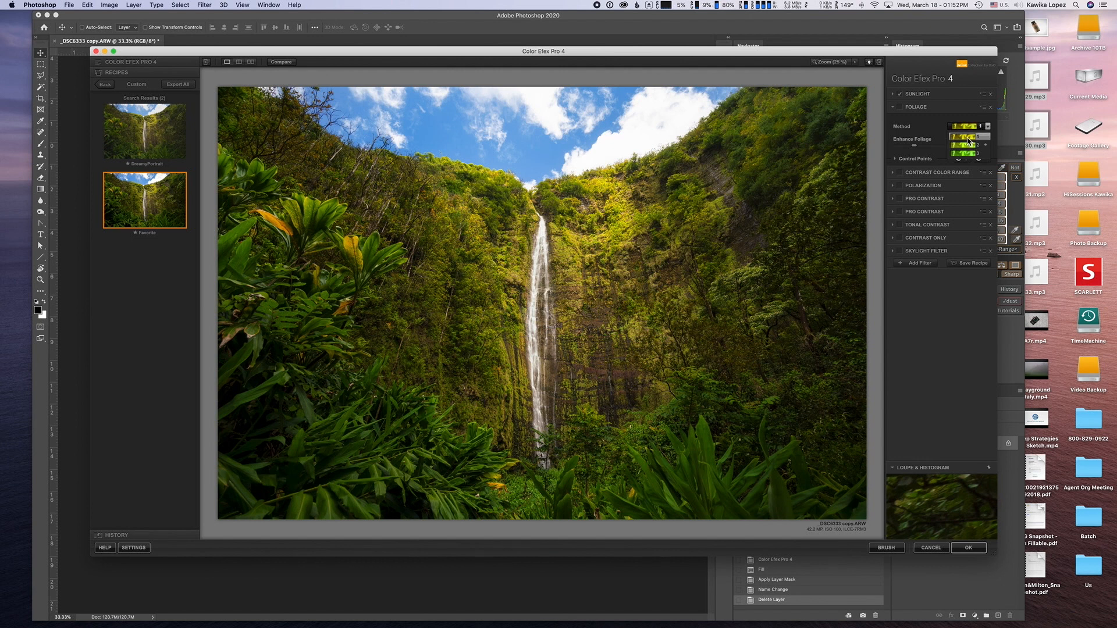
click(966, 153)
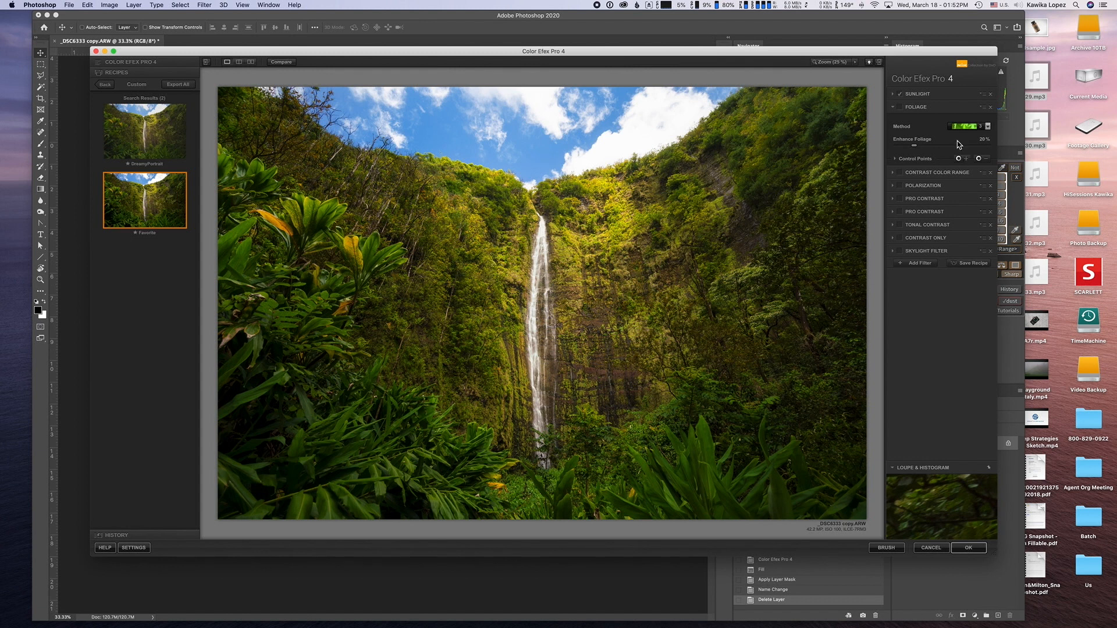
click(970, 128)
click(970, 147)
click(900, 107)
Enable the first Pro Contrast filter and exclude the dark lower-right and lower-left foliage with slightly enlarged 0% opacity control points.
click(958, 200)
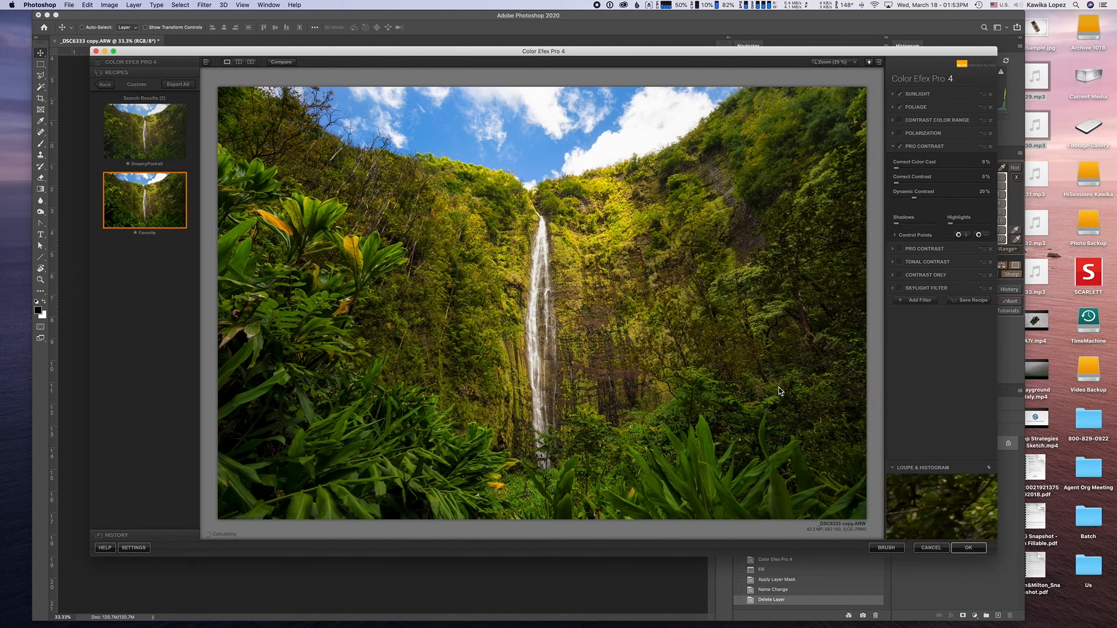
click(900, 147)
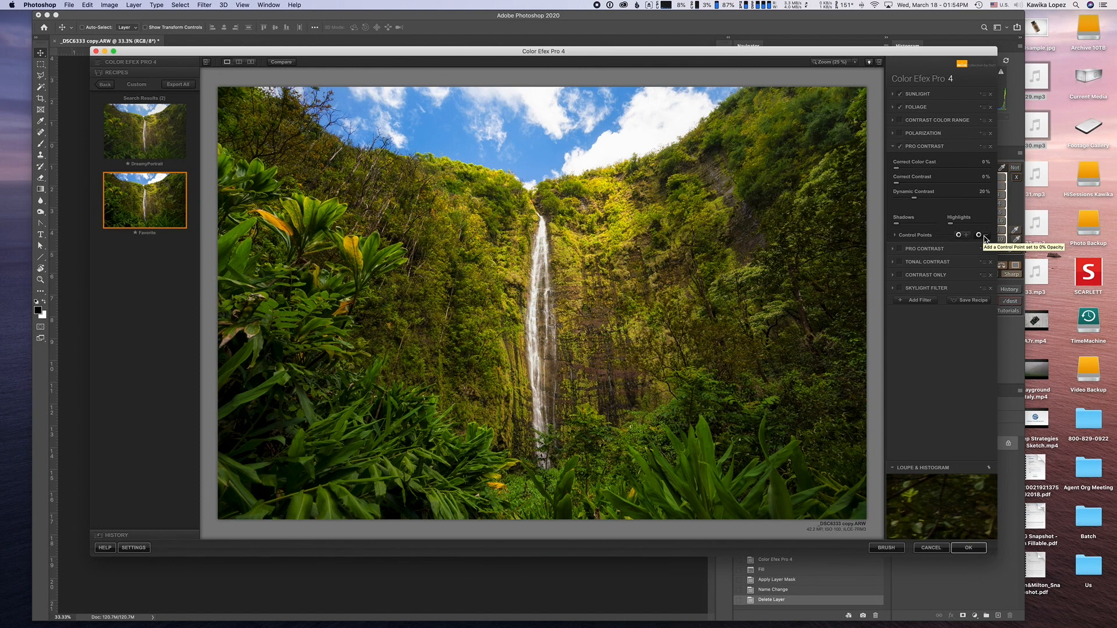
click(979, 234)
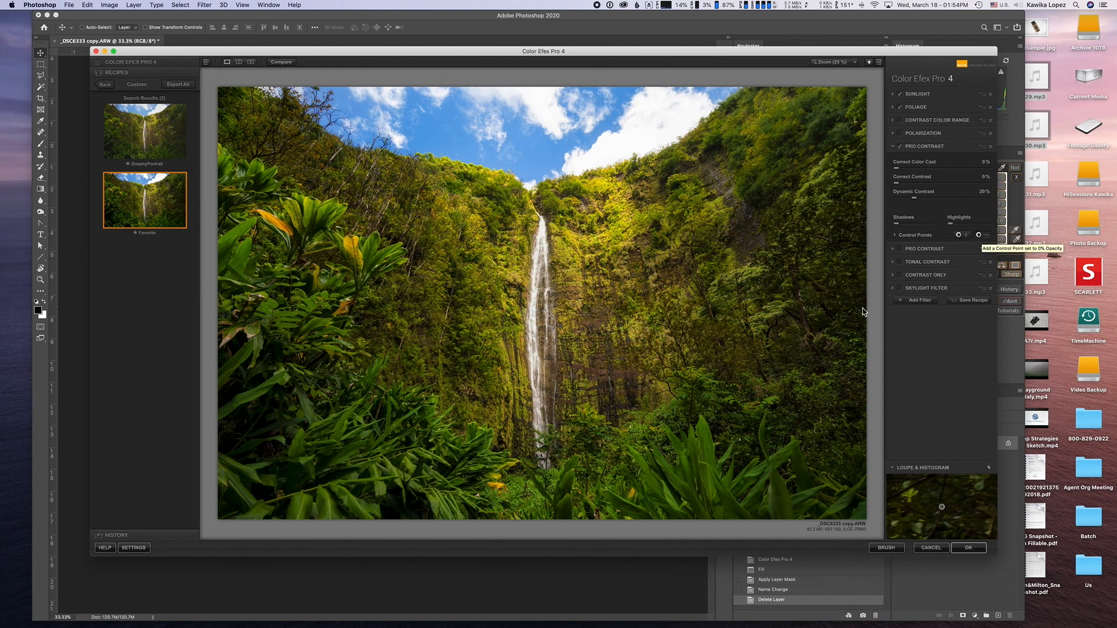
click(814, 469)
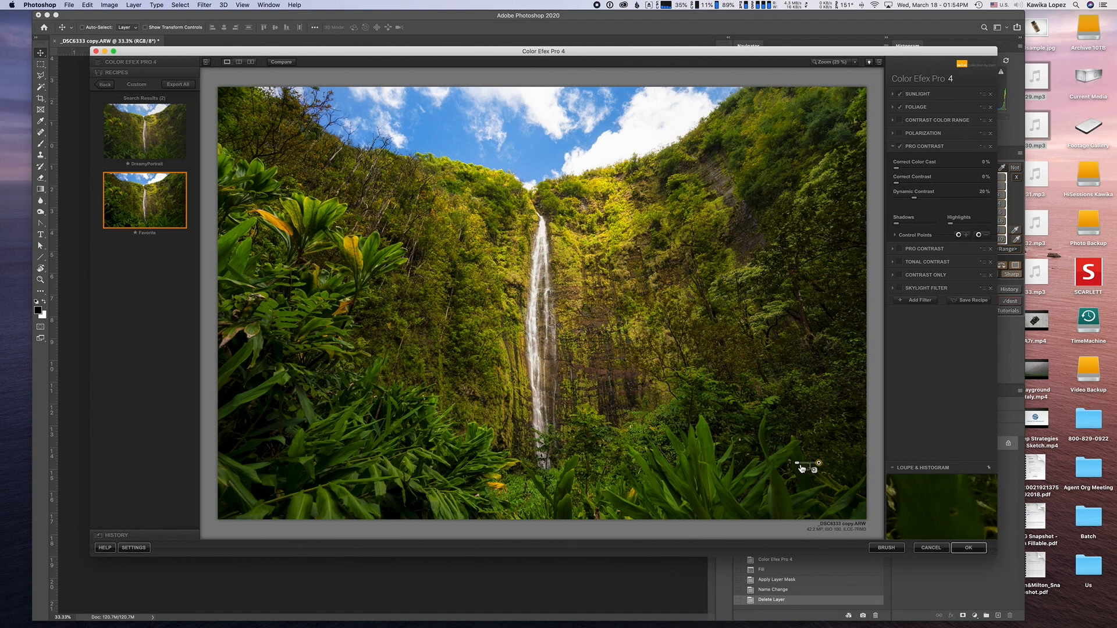
drag(802, 468, 790, 469)
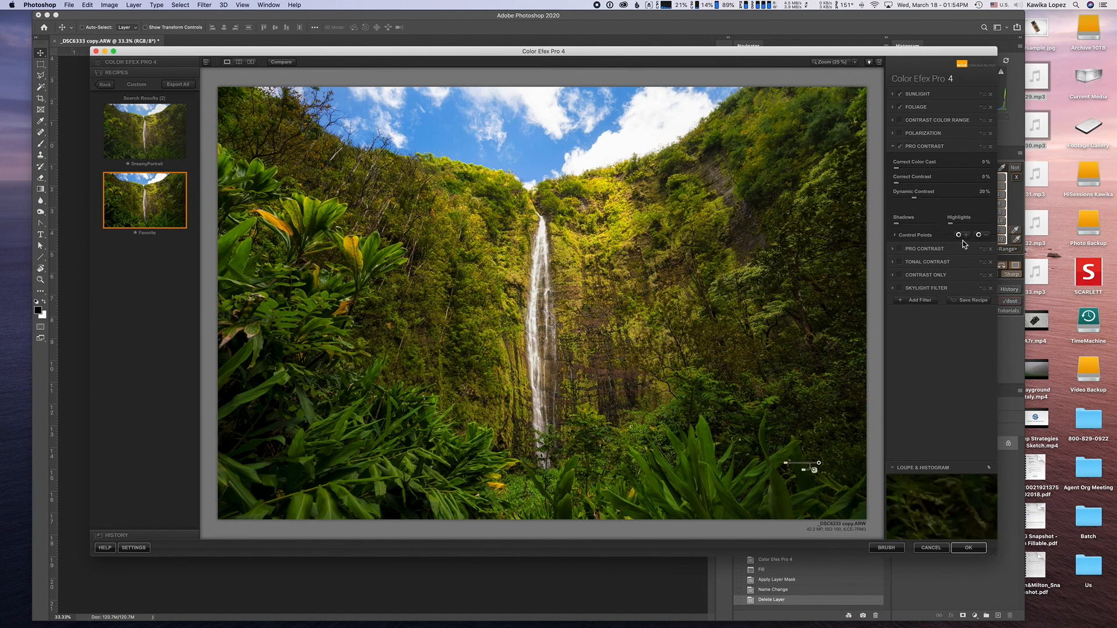
click(981, 236)
click(248, 459)
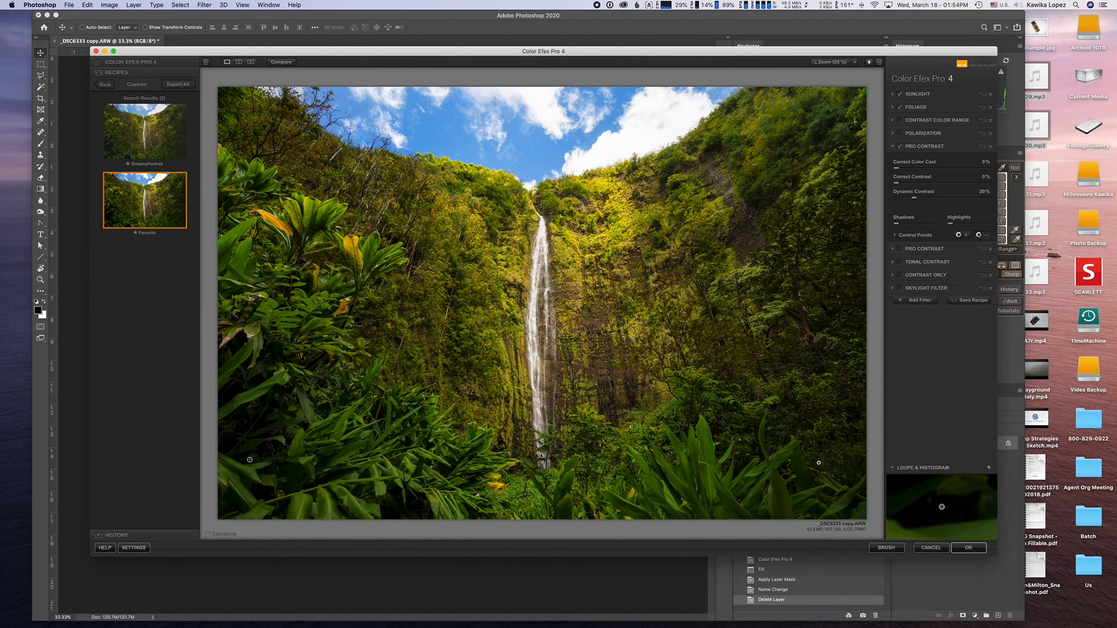
drag(270, 459, 289, 462)
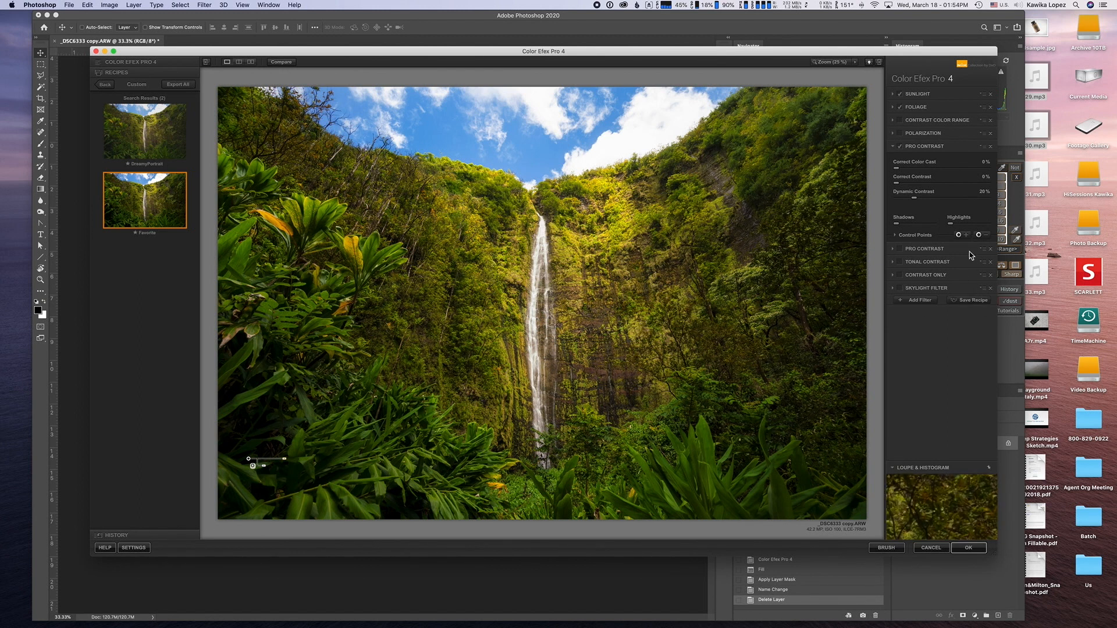
Compare the second Pro Contrast filter on and off, set its Correct Color Cast to 20%, and leave it enabled.
click(951, 255)
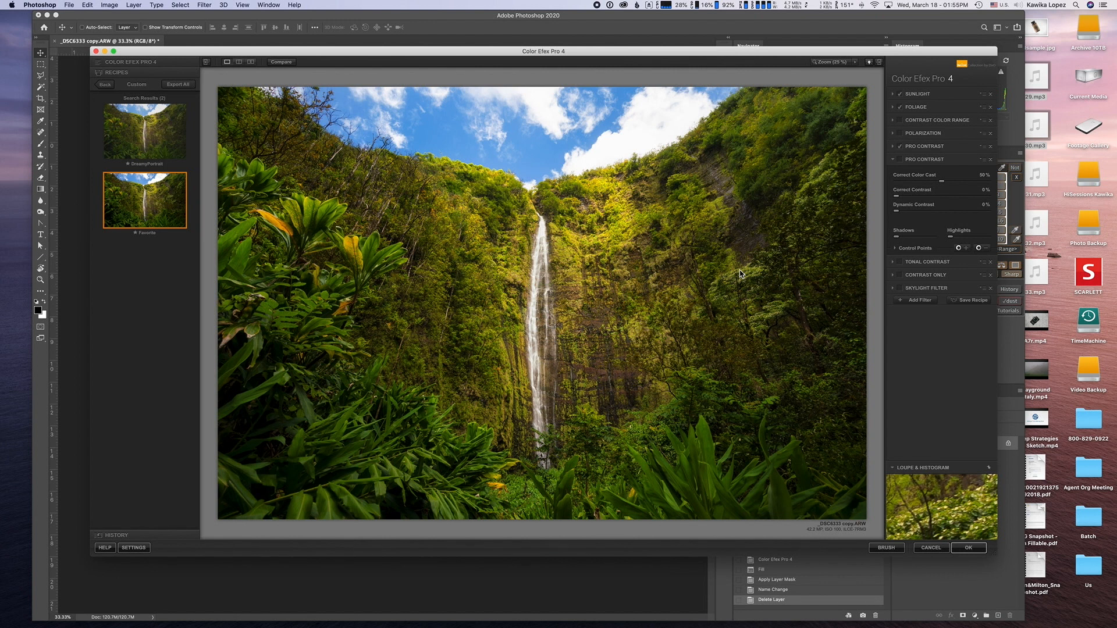
click(899, 160)
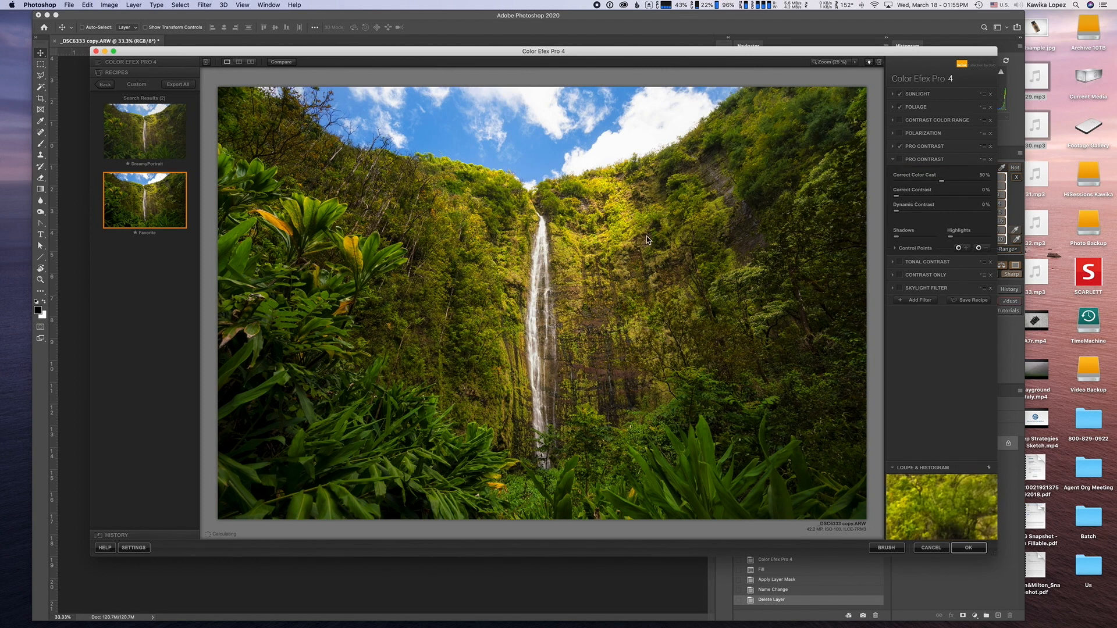
click(899, 159)
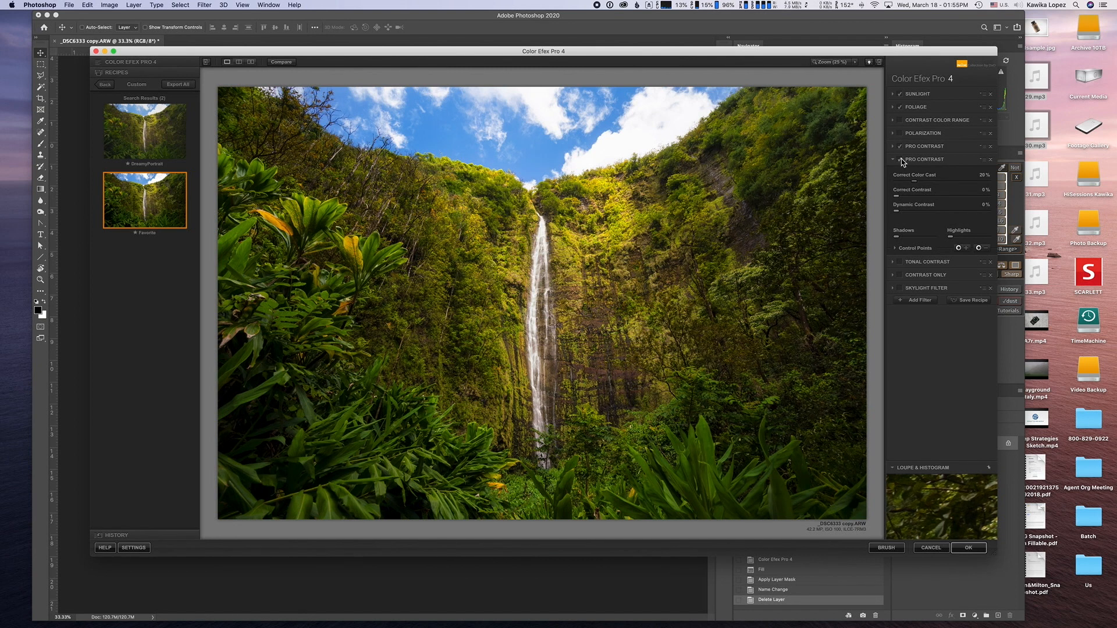
click(900, 159)
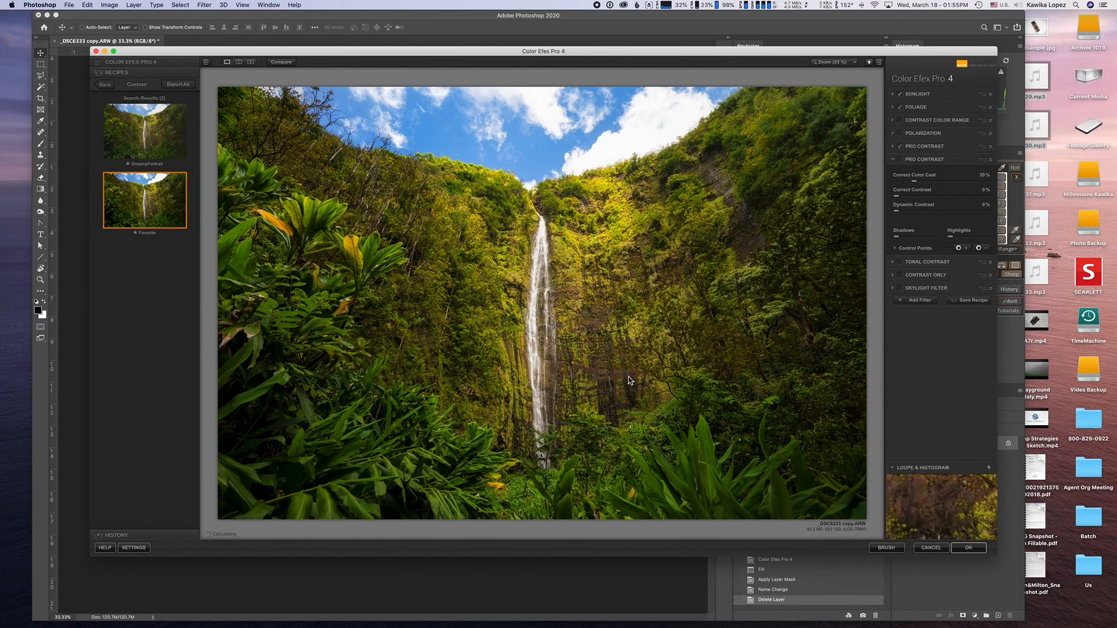
click(900, 160)
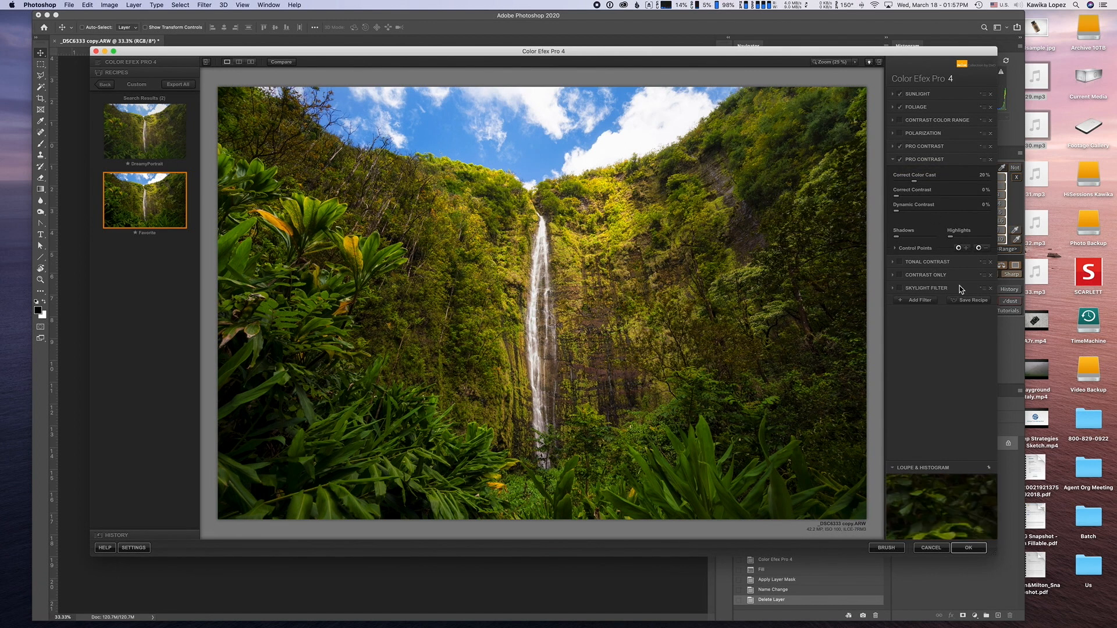
Enable the Contrast Only filter and the Tonal Contrast filter with their recipe settings.
click(958, 276)
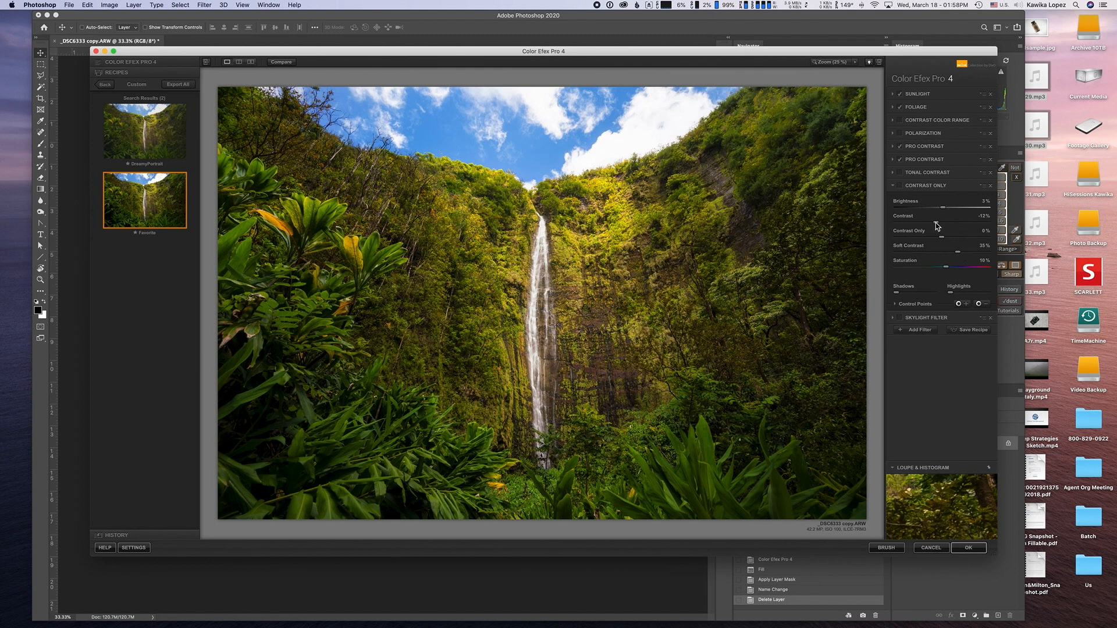
click(900, 185)
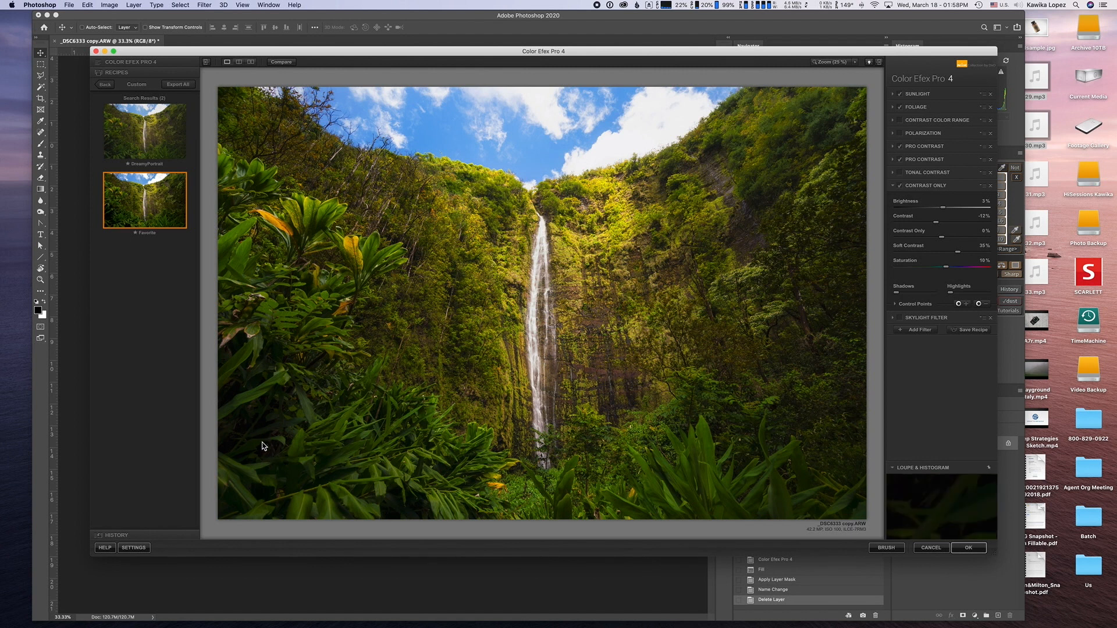
click(949, 174)
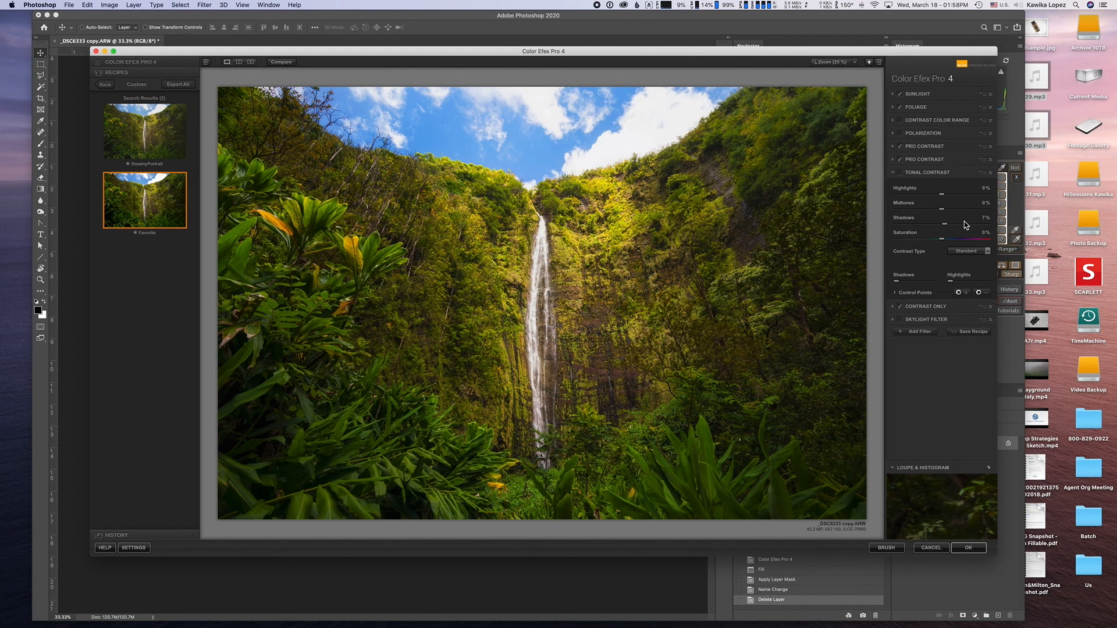
click(900, 173)
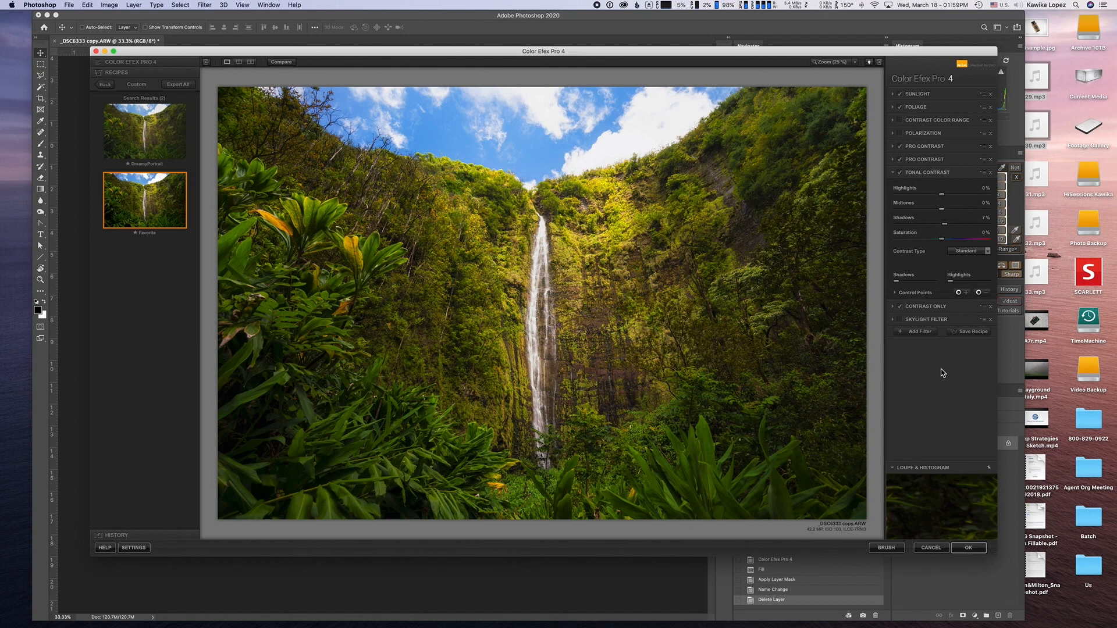
Enable the Skylight Filter at the end of the filter stack.
click(948, 319)
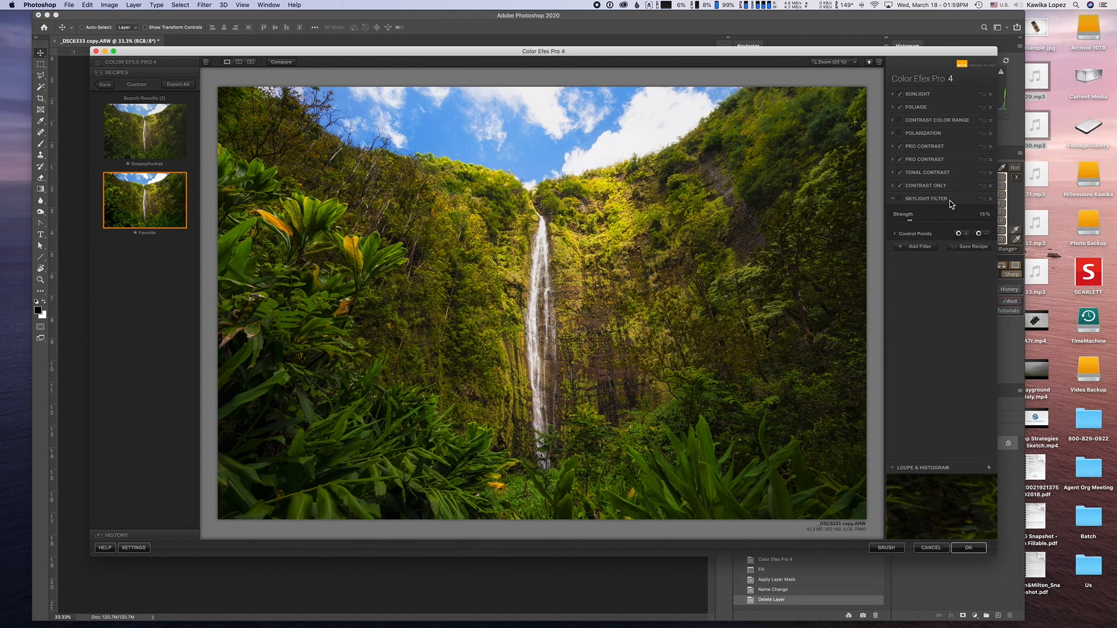
click(899, 199)
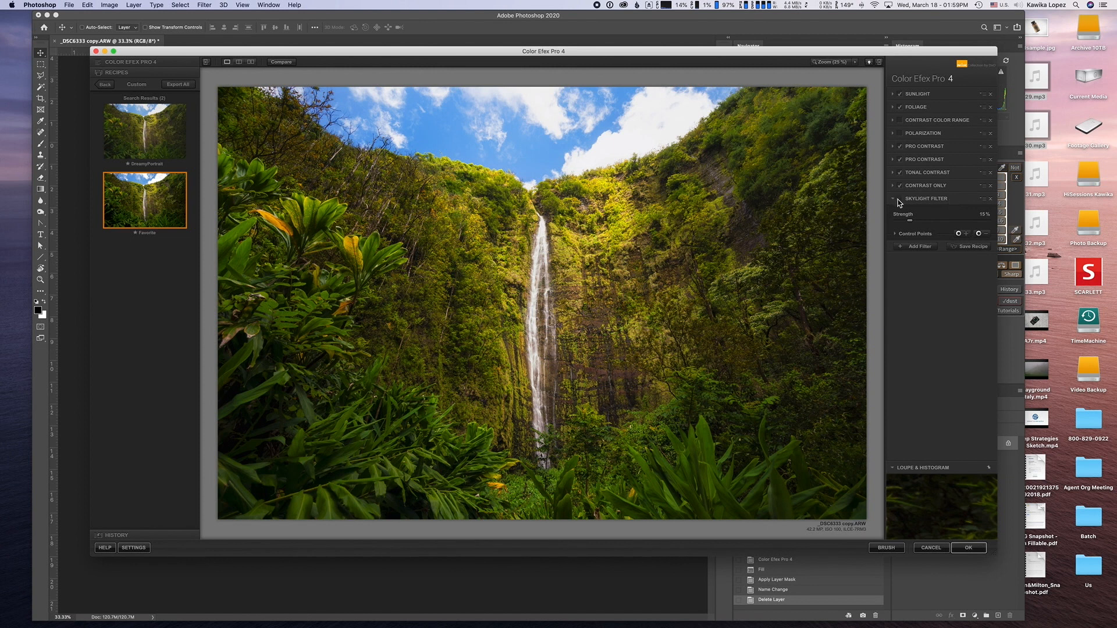